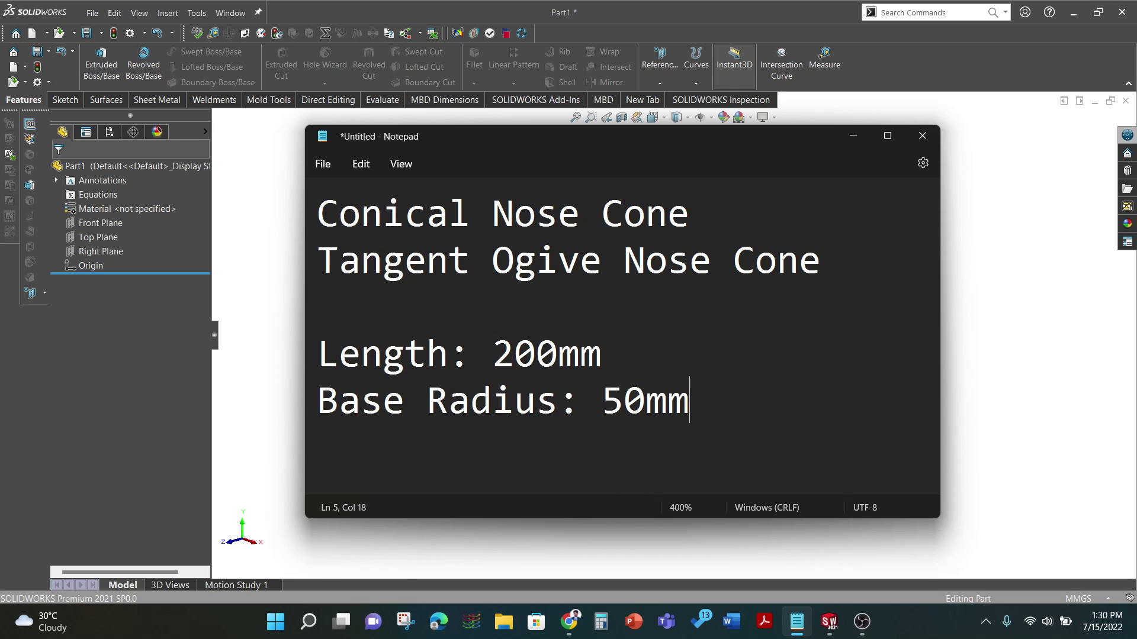
- On the Front Plane, sketch a horizontal centerline about 60 mm long ending at the origin and a shorter vertical centerline rising from the origin
left_click(1025, 290)
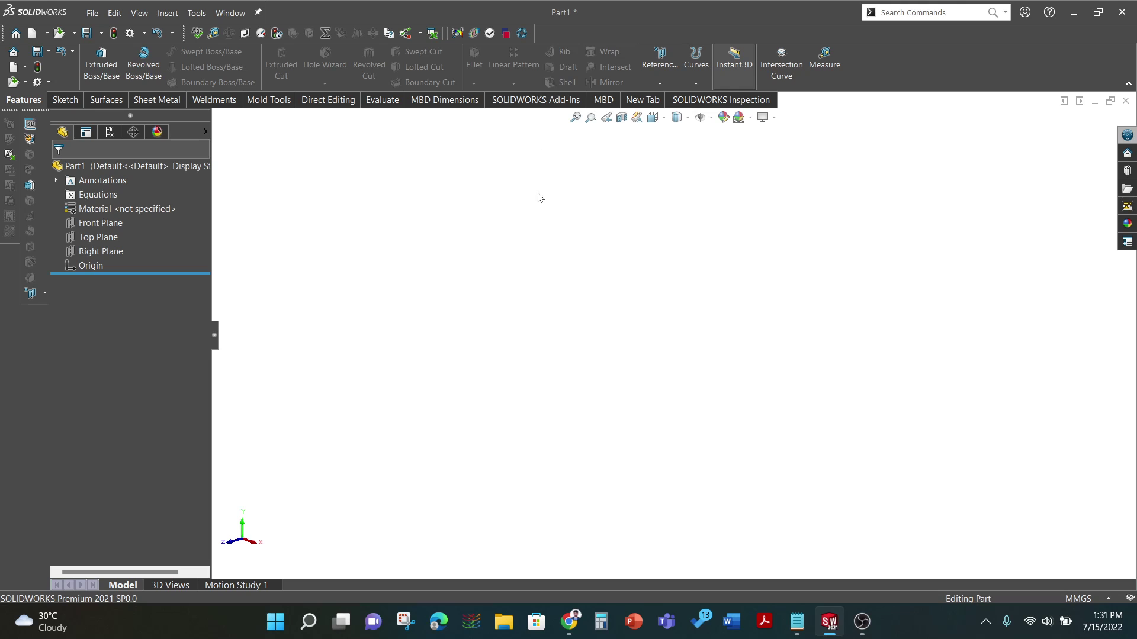
left_click(104, 224)
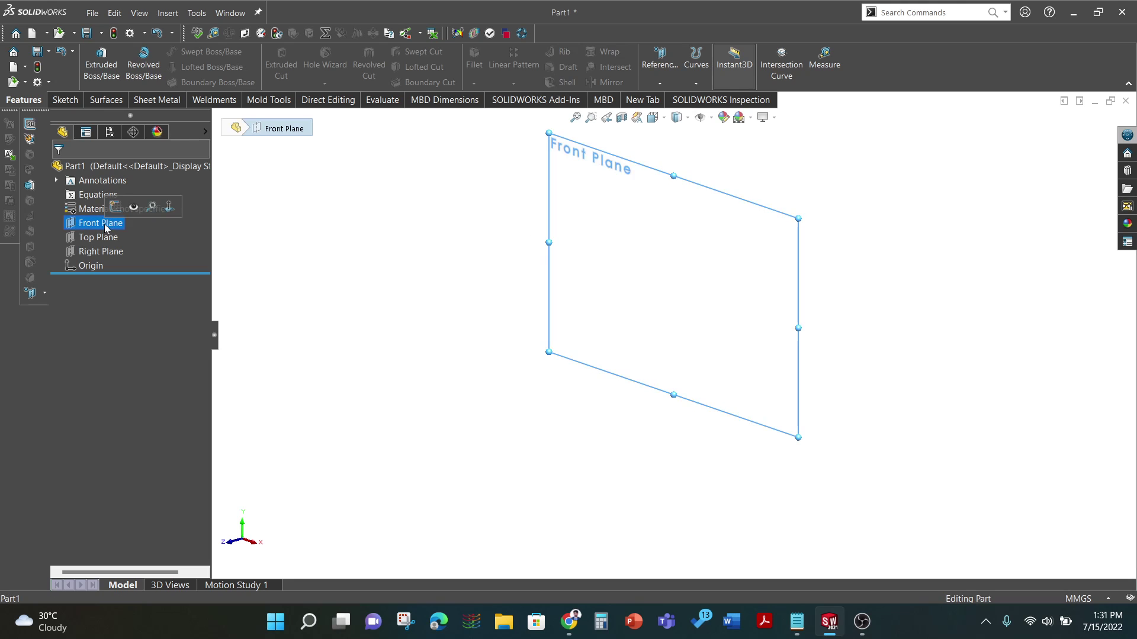
left_click(115, 207)
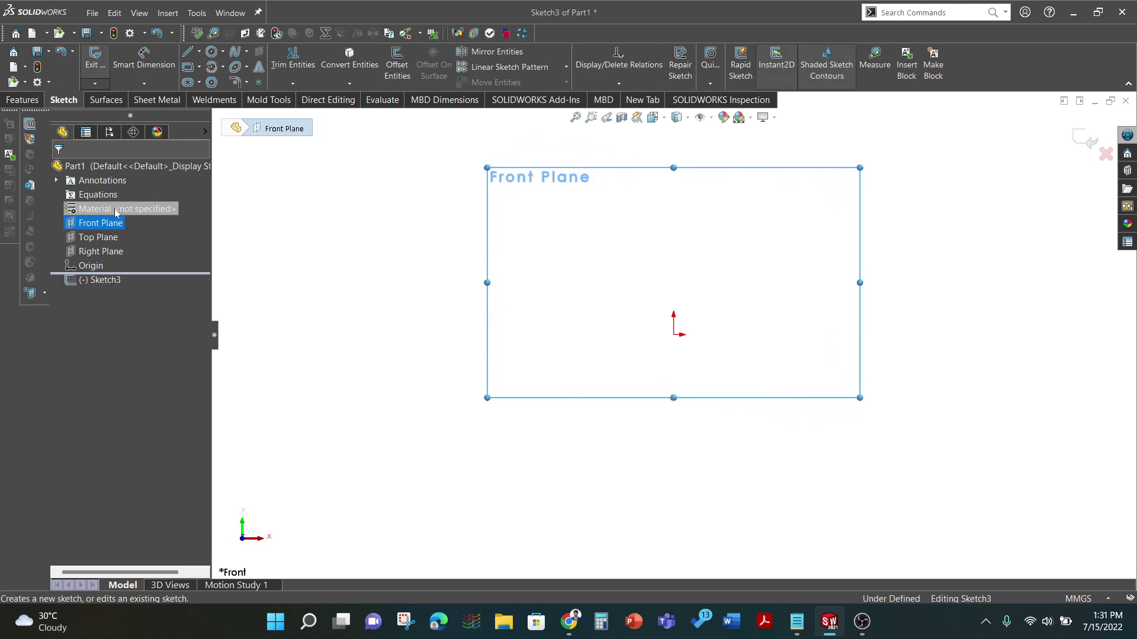
left_click(199, 52)
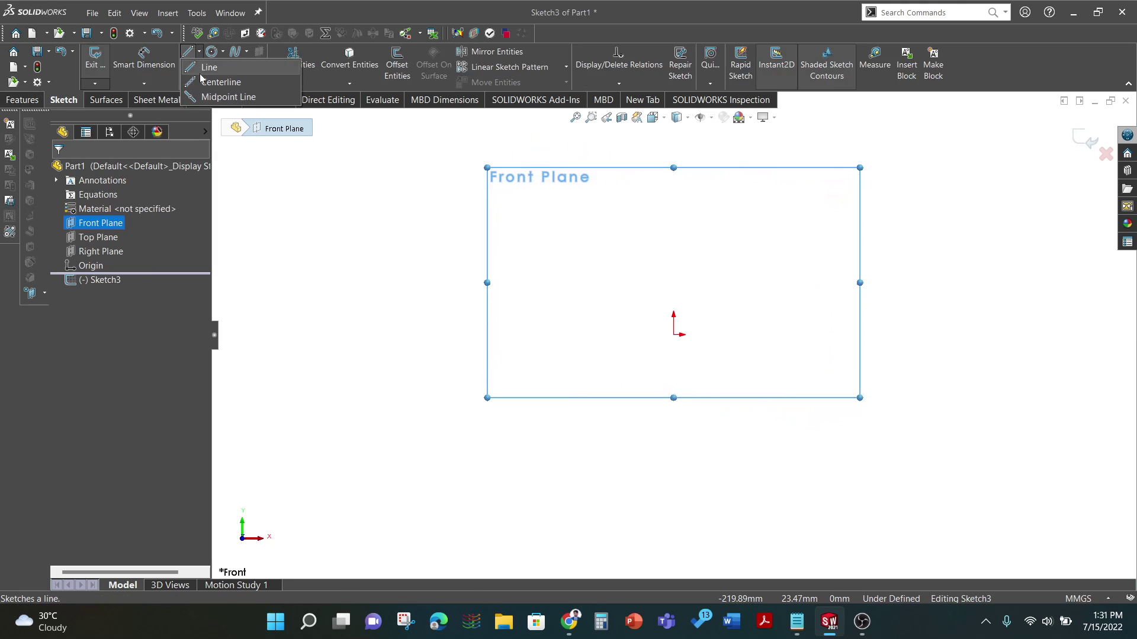
left_click(201, 66)
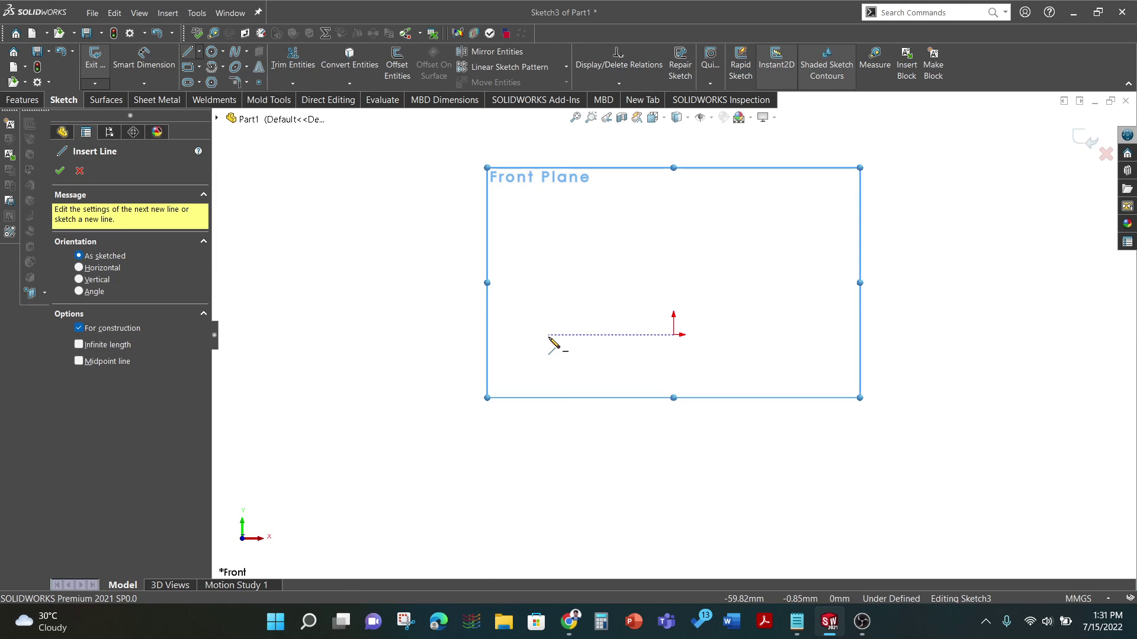
left_click_drag(549, 335, 673, 335)
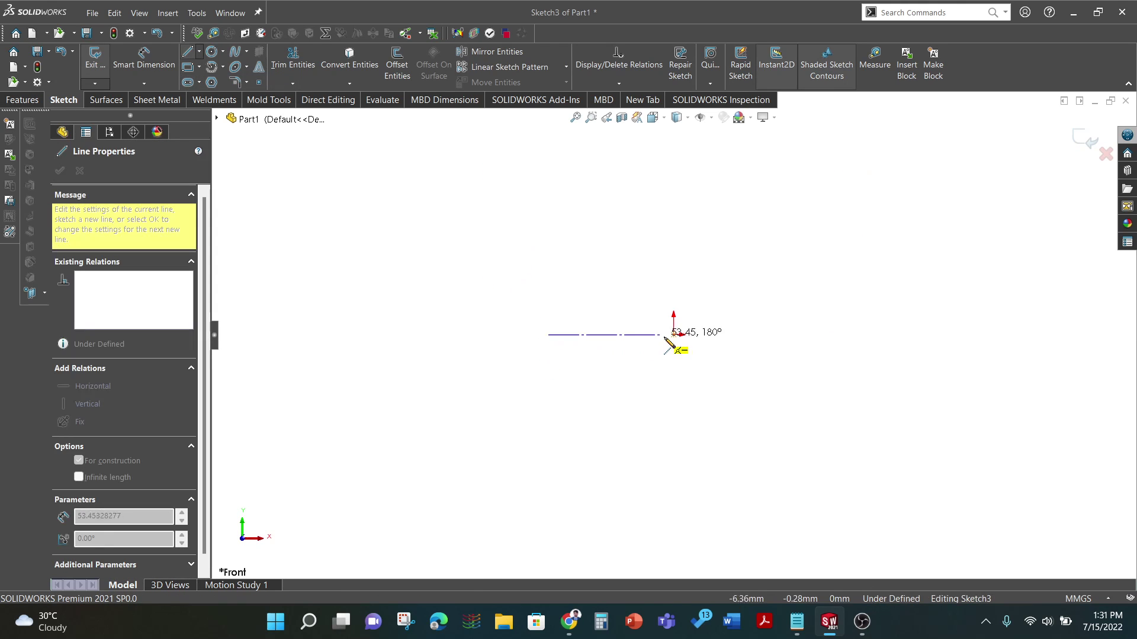
double_click(674, 267)
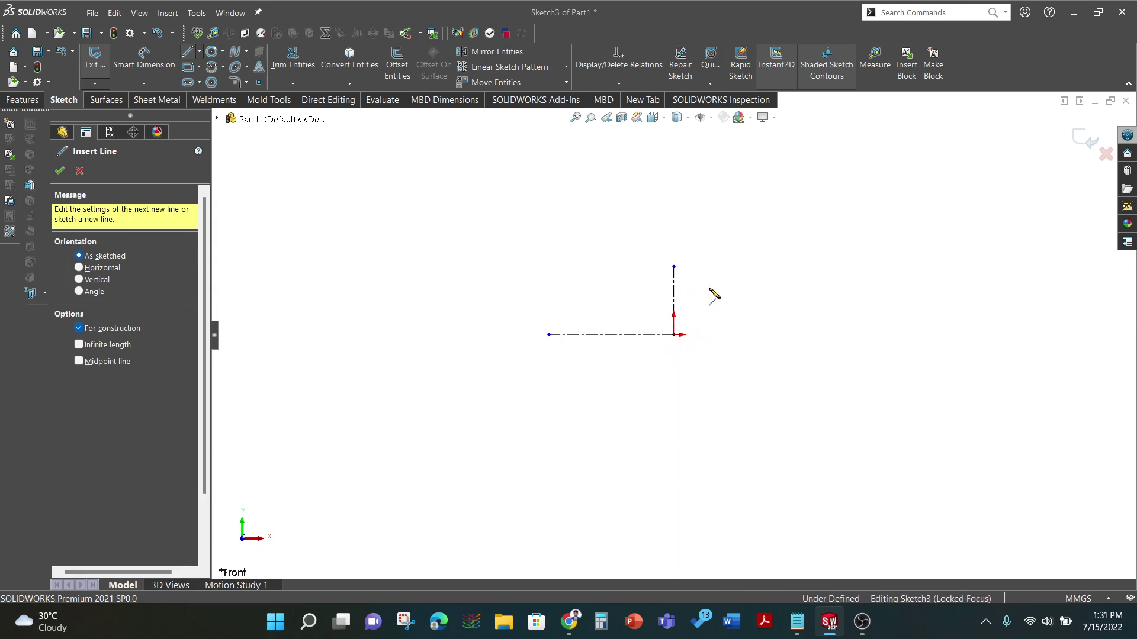
- Dimension the horizontal centerline to 200 mm as the nose cone length
left_click(153, 58)
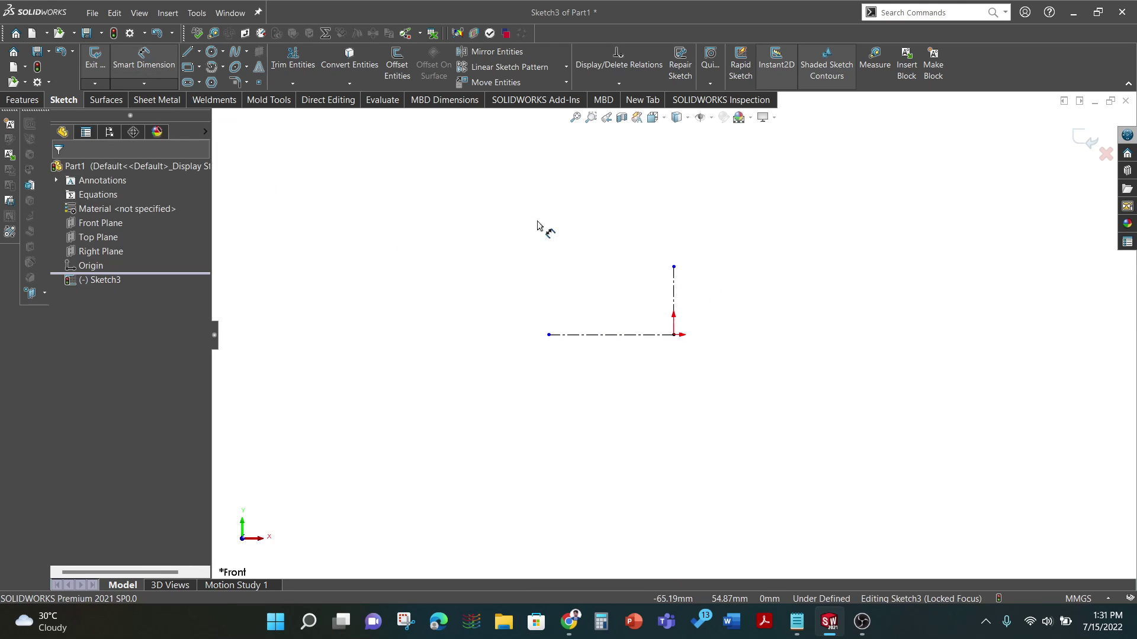
left_click(615, 335)
left_click(594, 388)
type("200")
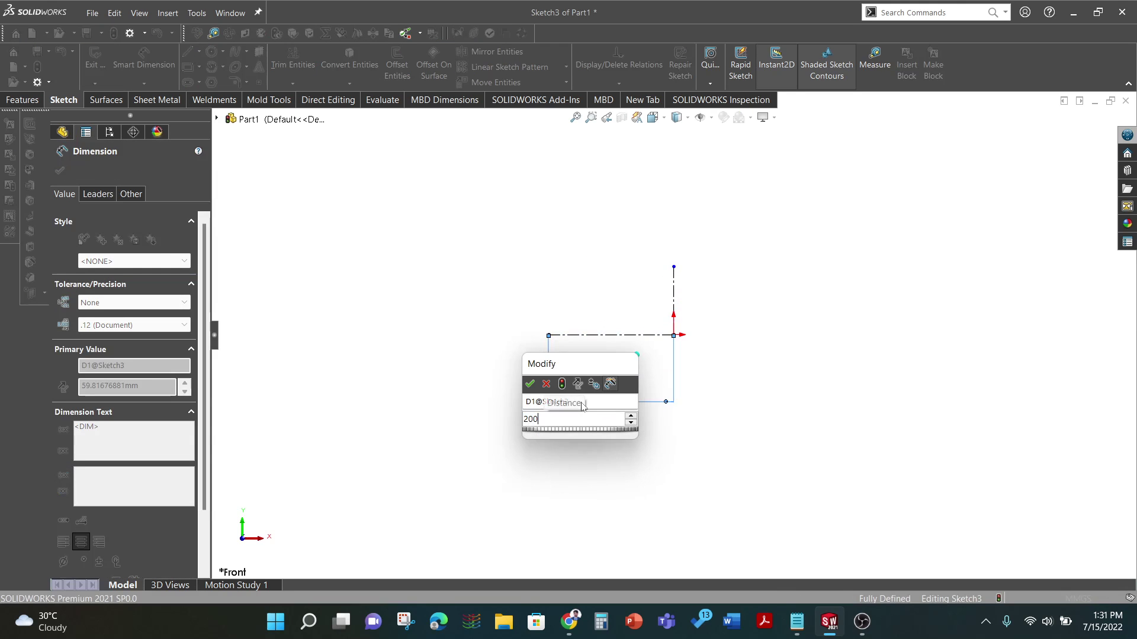
key("Return")
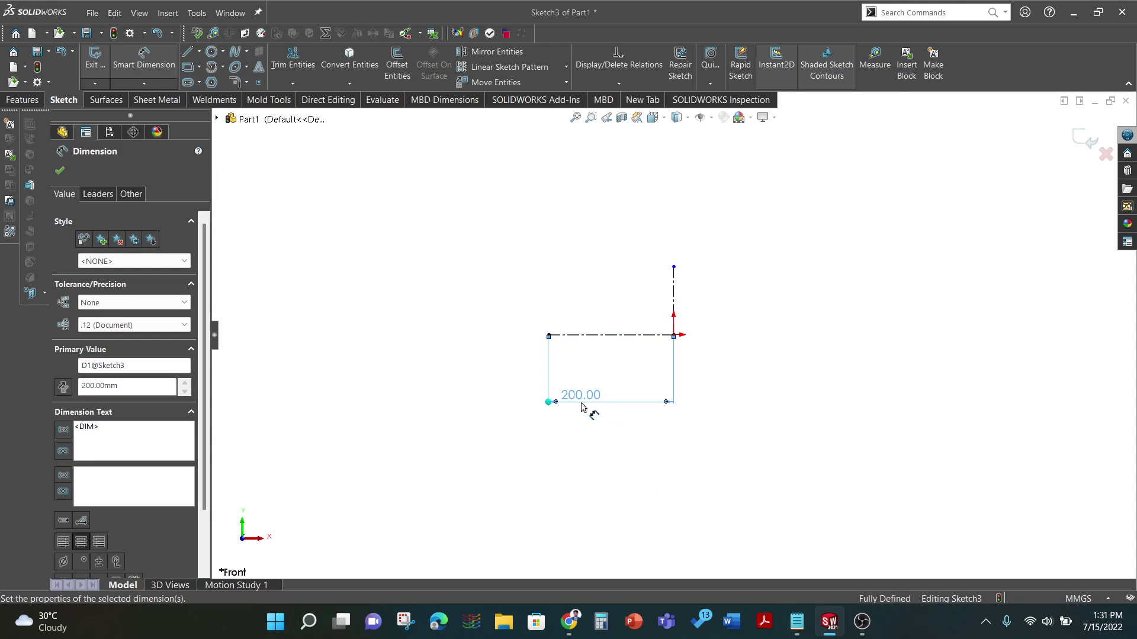
- Consult the specification note in Notepad and dimension the vertical centerline to the 50 mm base radius
left_click(797, 622)
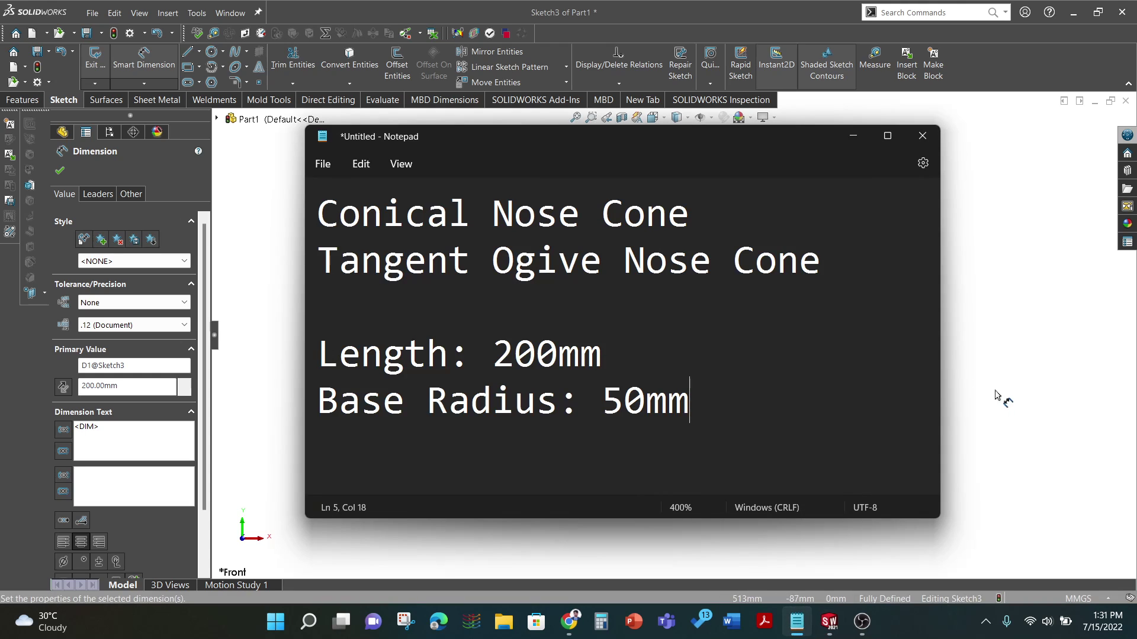
left_click(949, 391)
left_click(676, 307)
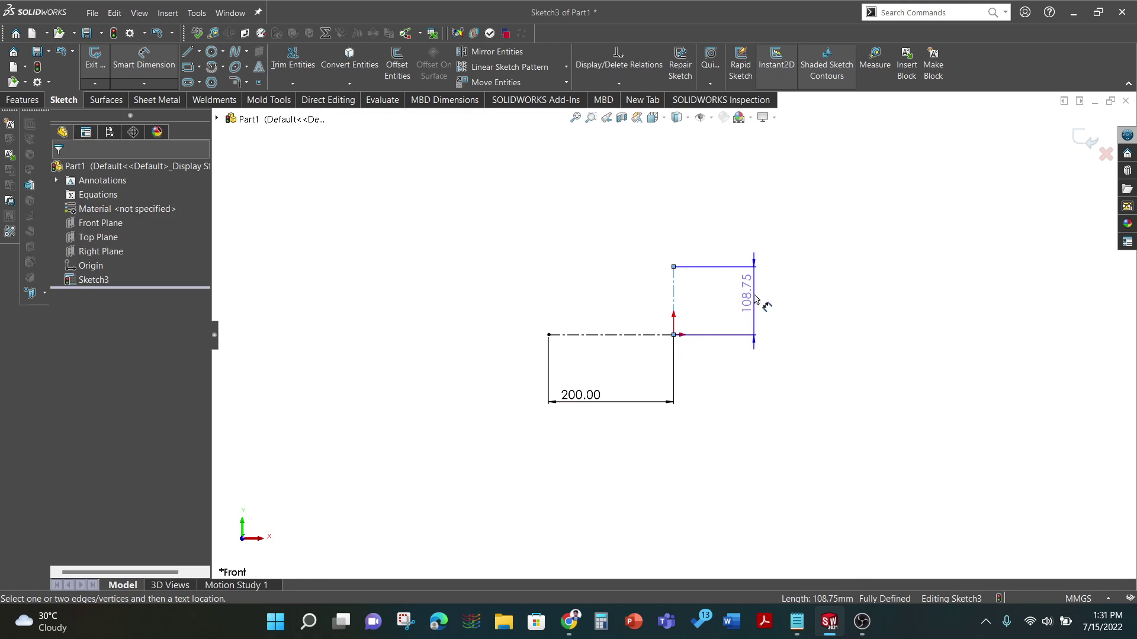
left_click(754, 303)
type("50")
key("Return")
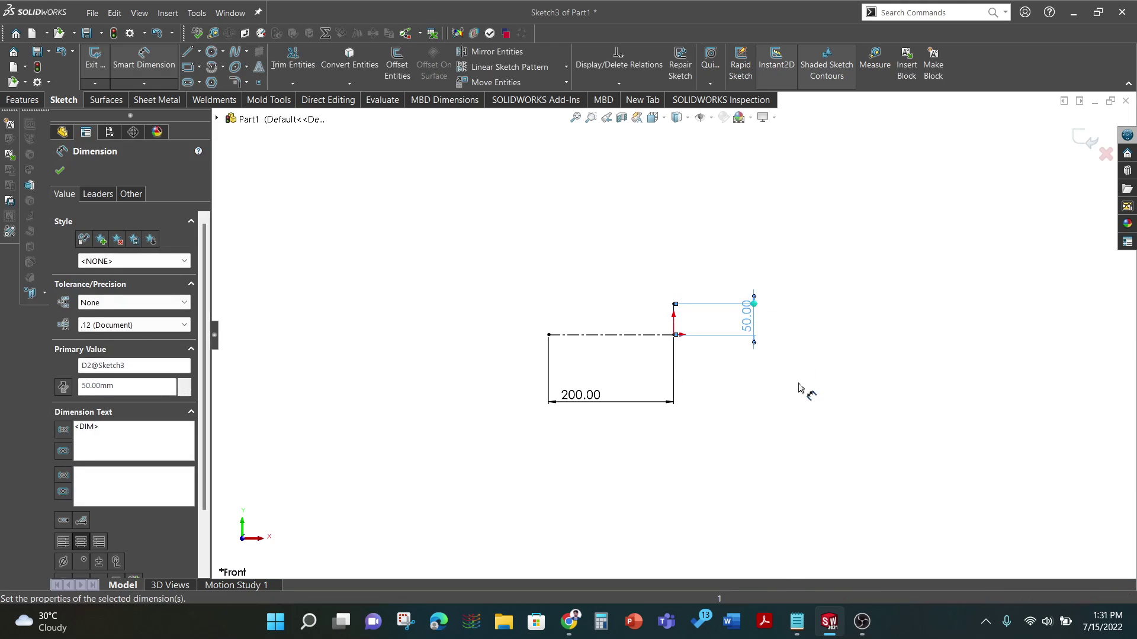
left_click(803, 388)
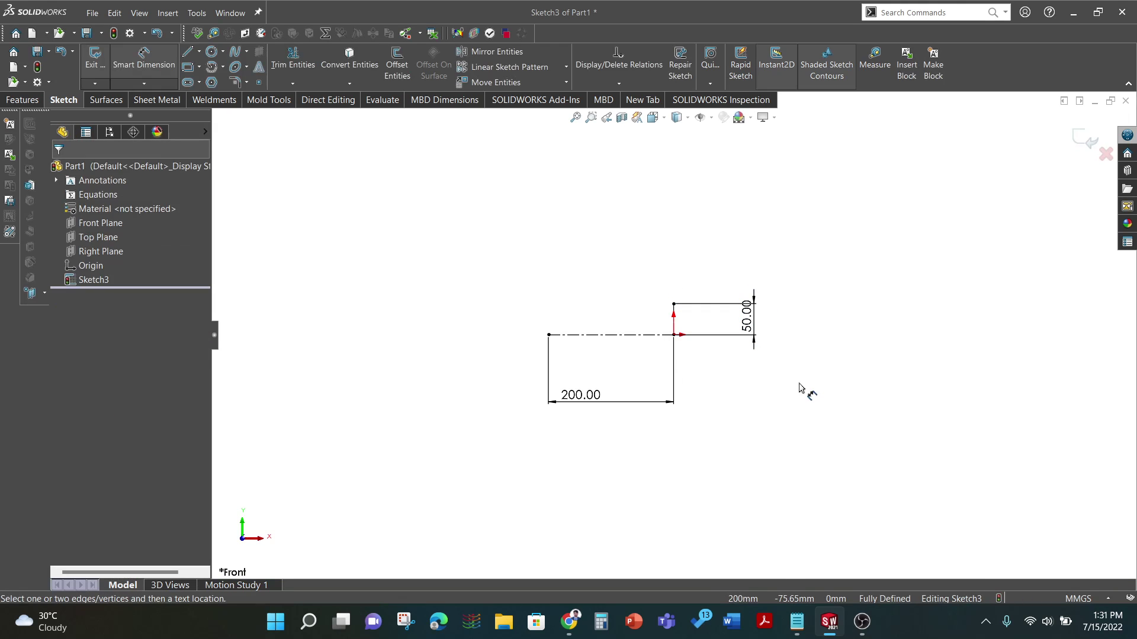
- Draw a solid sloped line from the free end of the horizontal centerline to the upper end of the vertical centerline
left_click(187, 52)
left_click(549, 335)
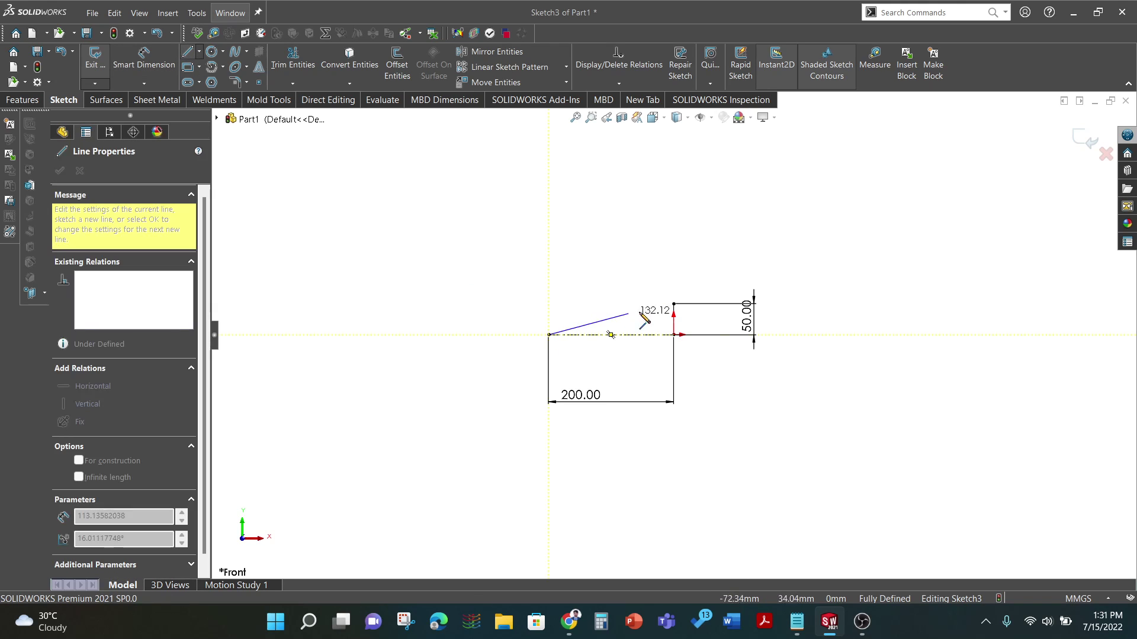
left_click(674, 303)
right_click(688, 257)
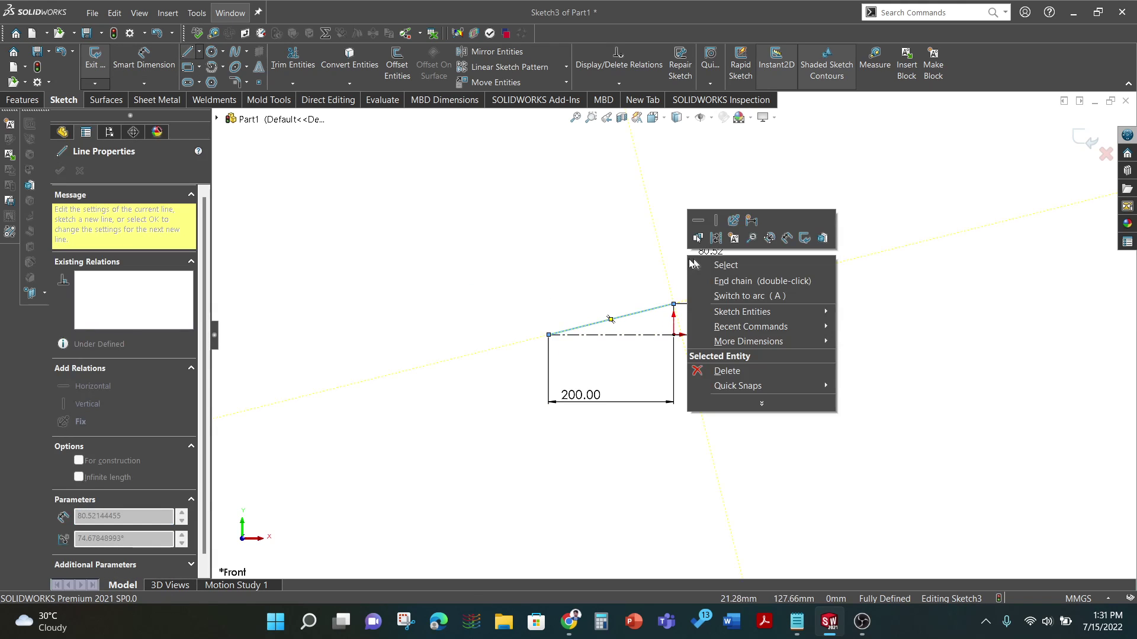
left_click(708, 267)
key("Escape")
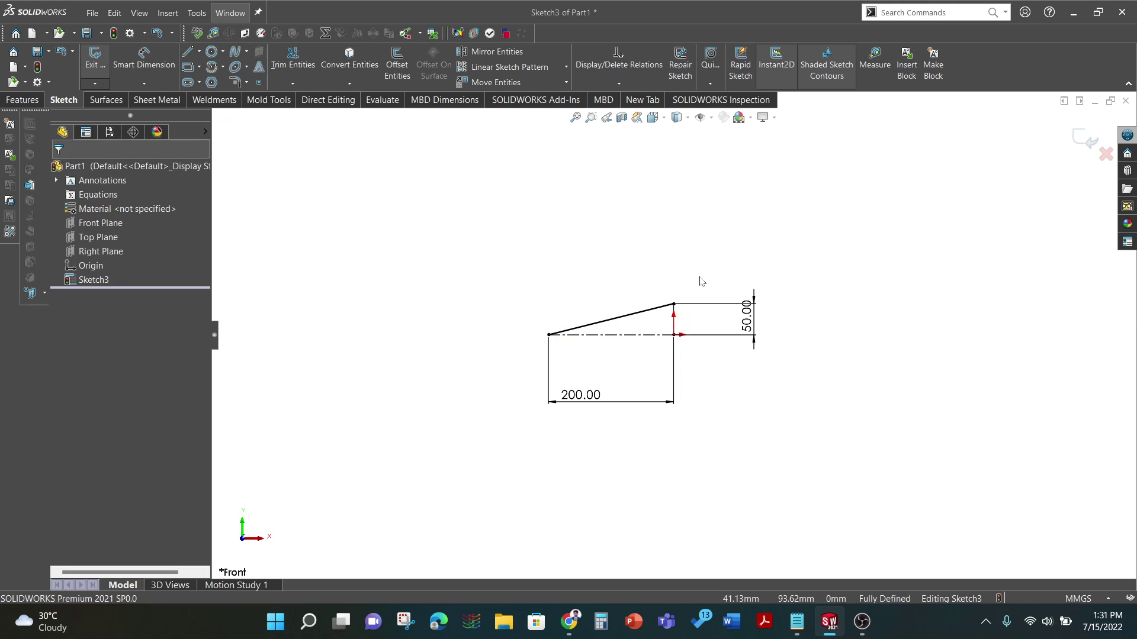
- Draw a horizontal body line about 195 mm long from the upper end of the sloped line, extending away from the nose tip
left_click(187, 52)
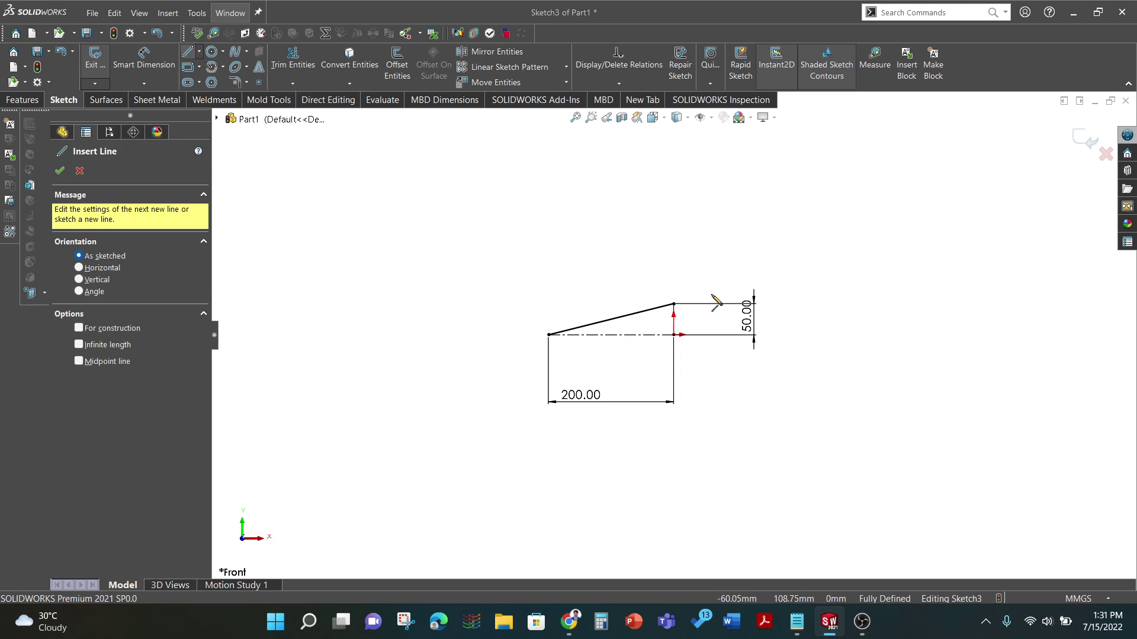
left_click(674, 304)
left_click(796, 303)
key("Escape")
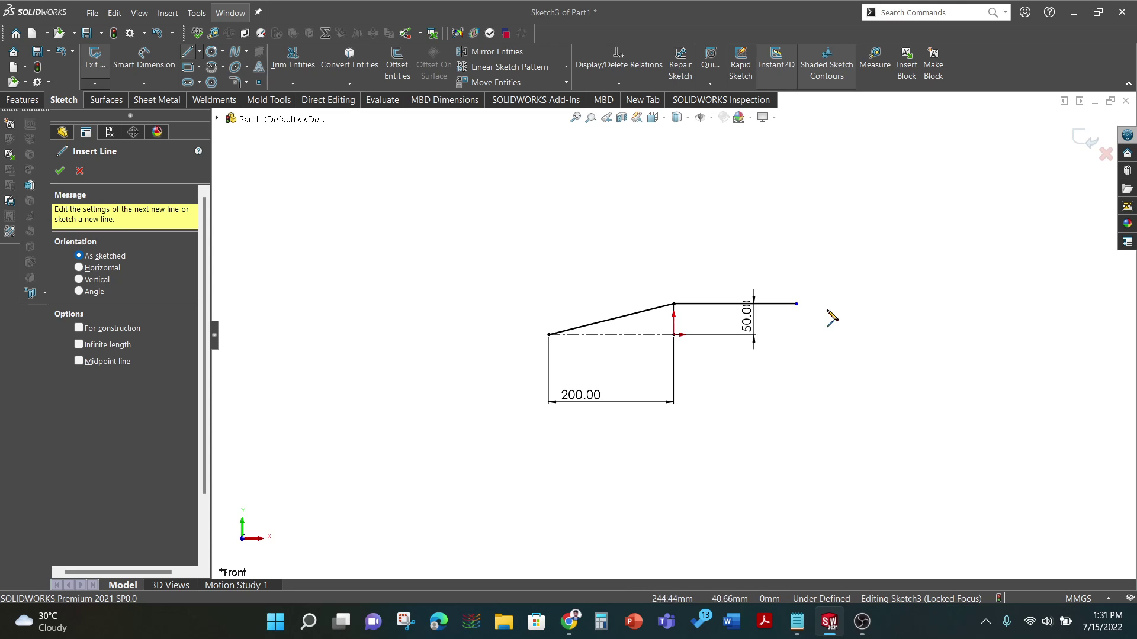
- Dimension the horizontal body line to 600 mm
left_click(144, 60)
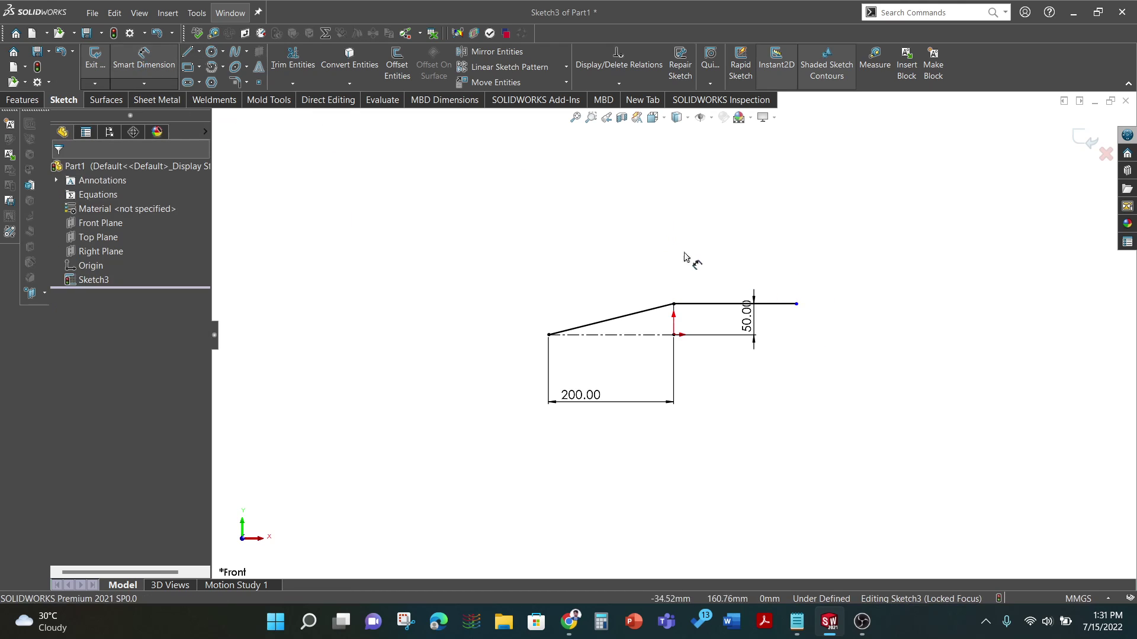
left_click(716, 304)
left_click(755, 230)
type("600")
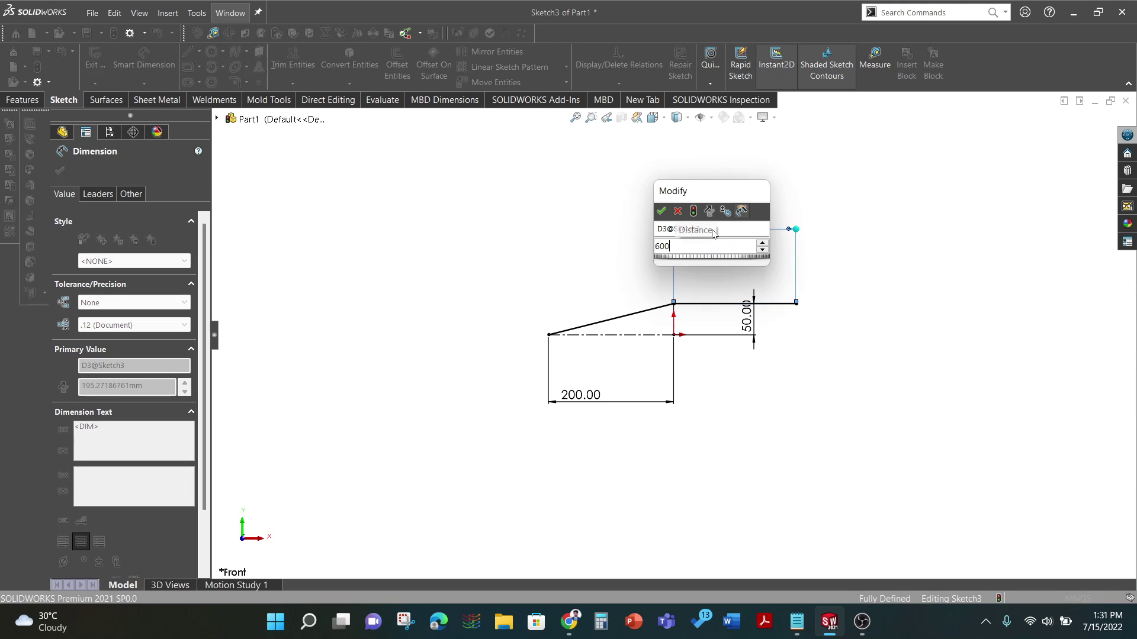
key("Return")
key("f")
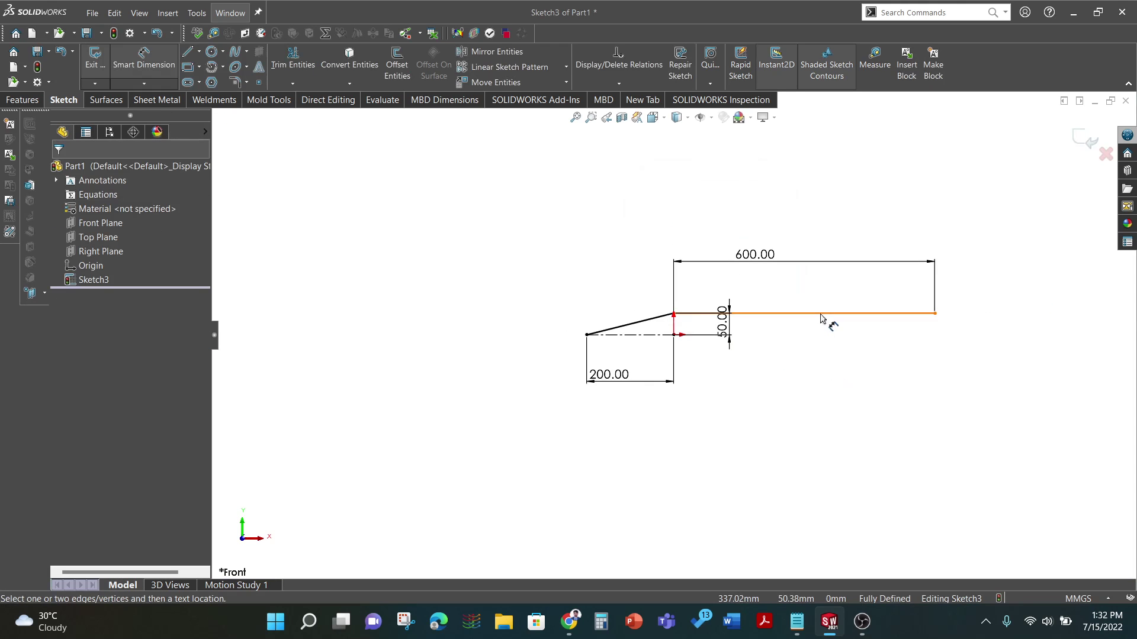
- Draw a vertical line about 57 mm long downward from the far end of the body line
left_click(187, 53)
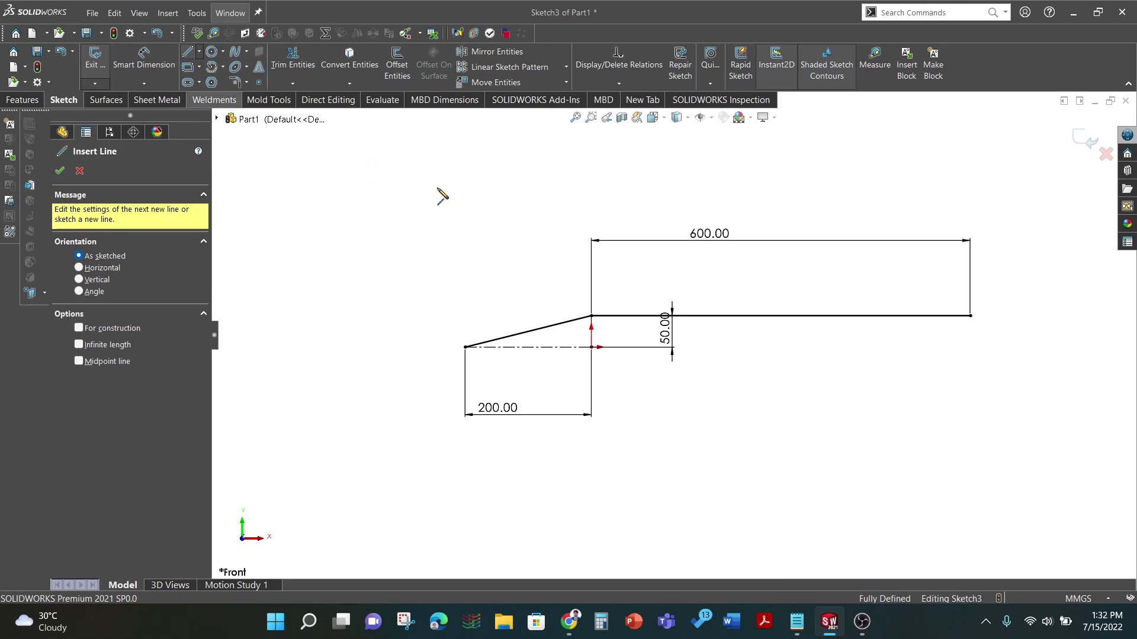
left_click(970, 316)
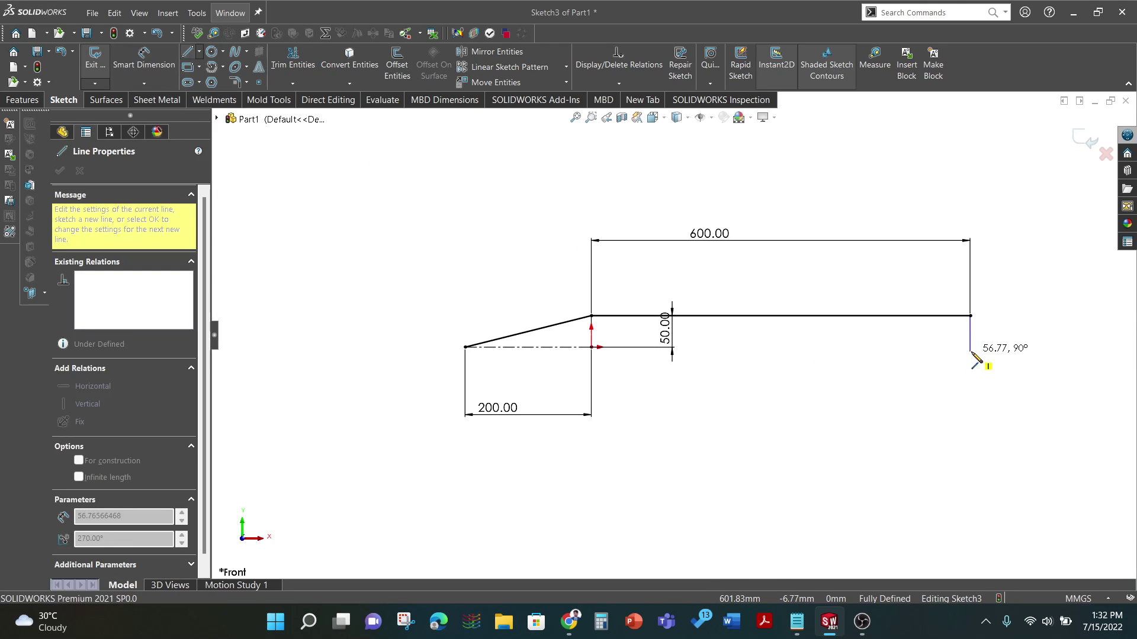
left_click(970, 353)
key("Escape")
- Make the lower endpoint of the vertical end line coincident with the horizontal centerline
left_click(971, 353)
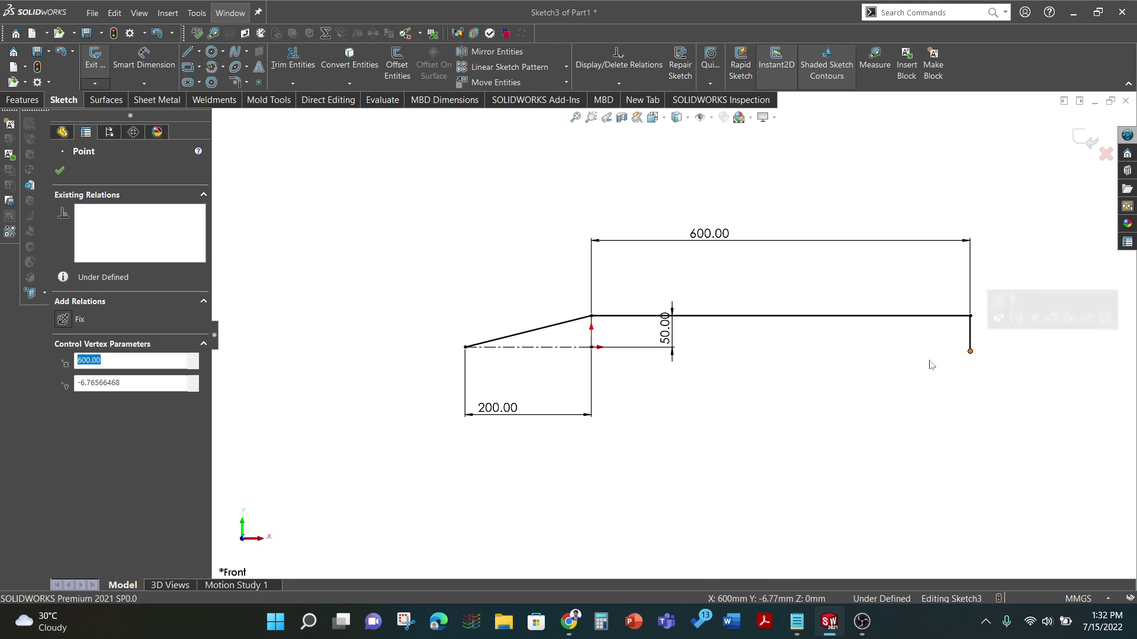
left_click(552, 350)
left_click(970, 351, "ctrl")
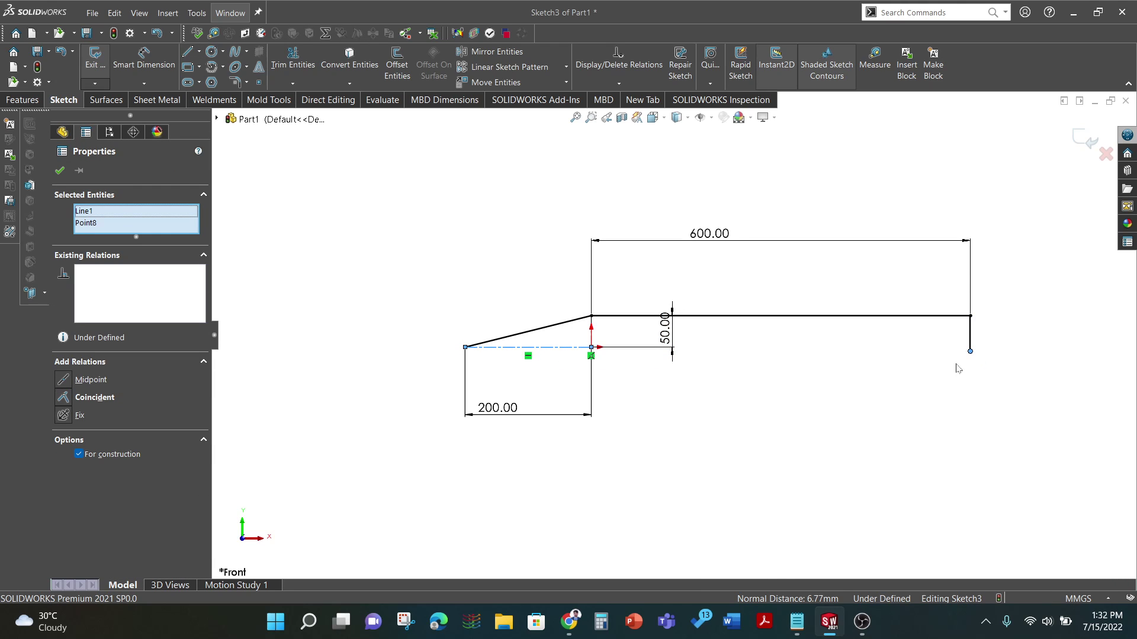
left_click(92, 397)
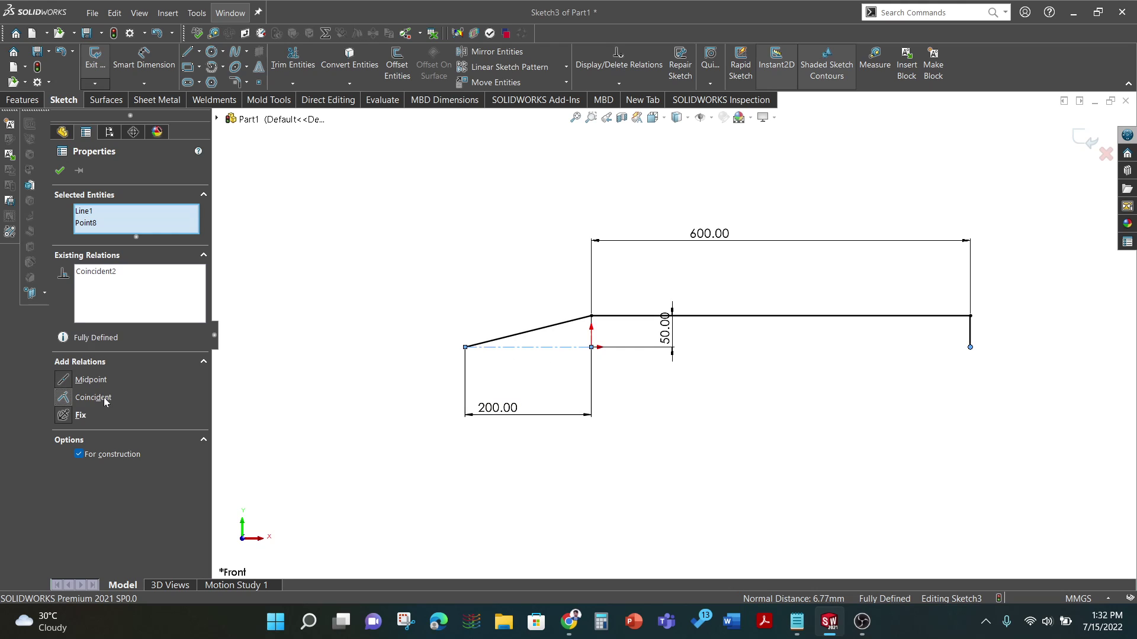
left_click(802, 431)
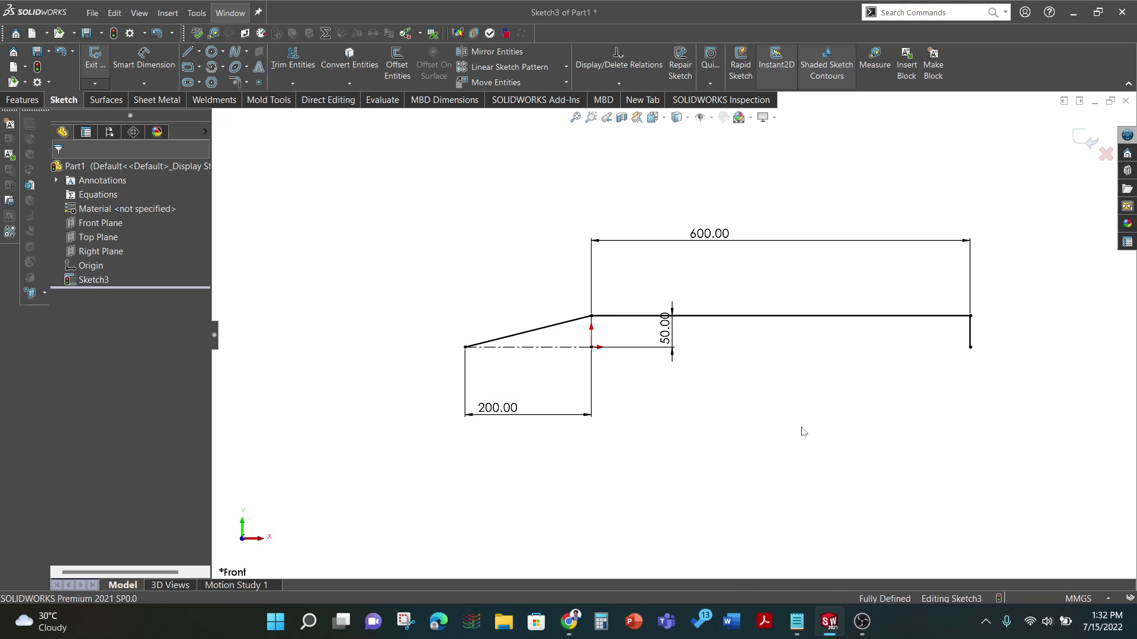
- Revolve the profile 360 degrees as a solid, letting the sketch close automatically and using the 800 mm closing line as the axis
left_click(24, 101)
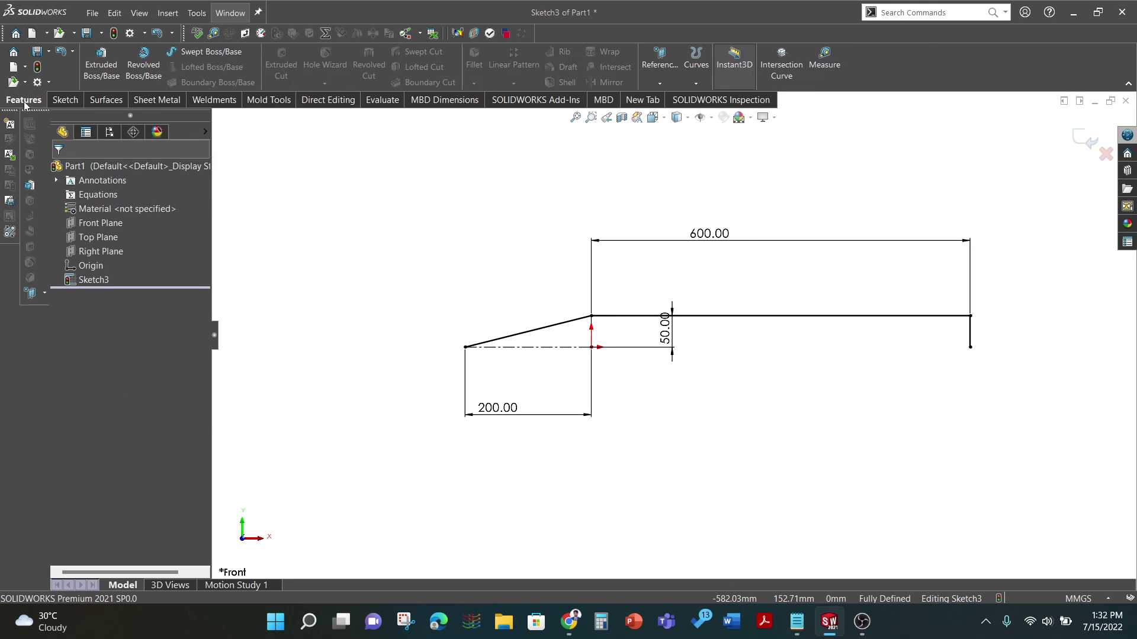
left_click(144, 65)
left_click(602, 316)
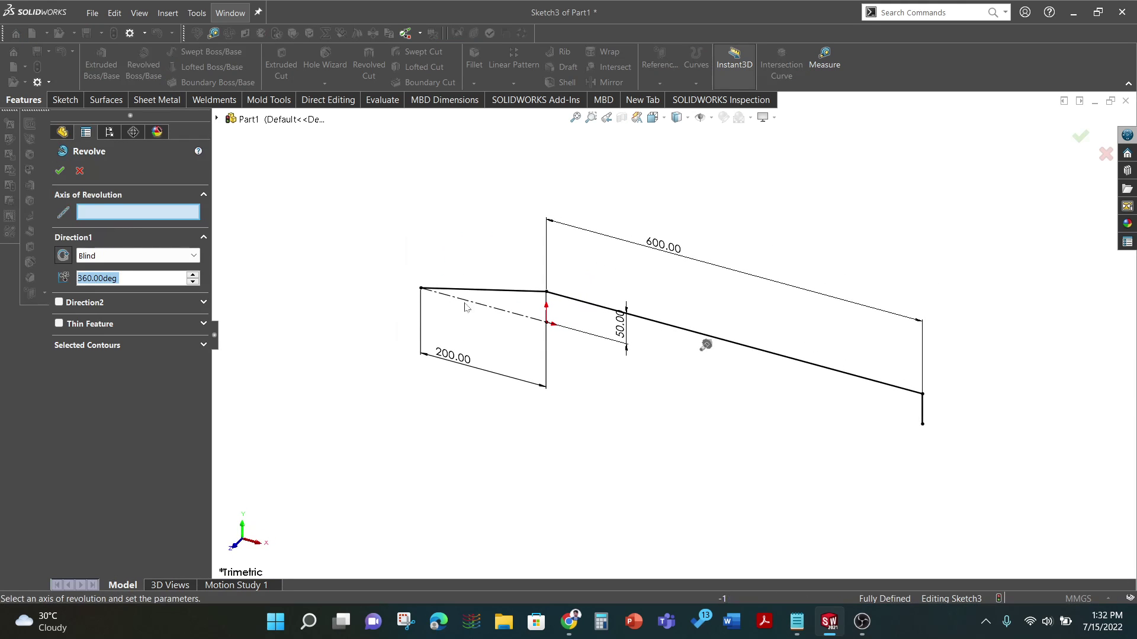
left_click(495, 309)
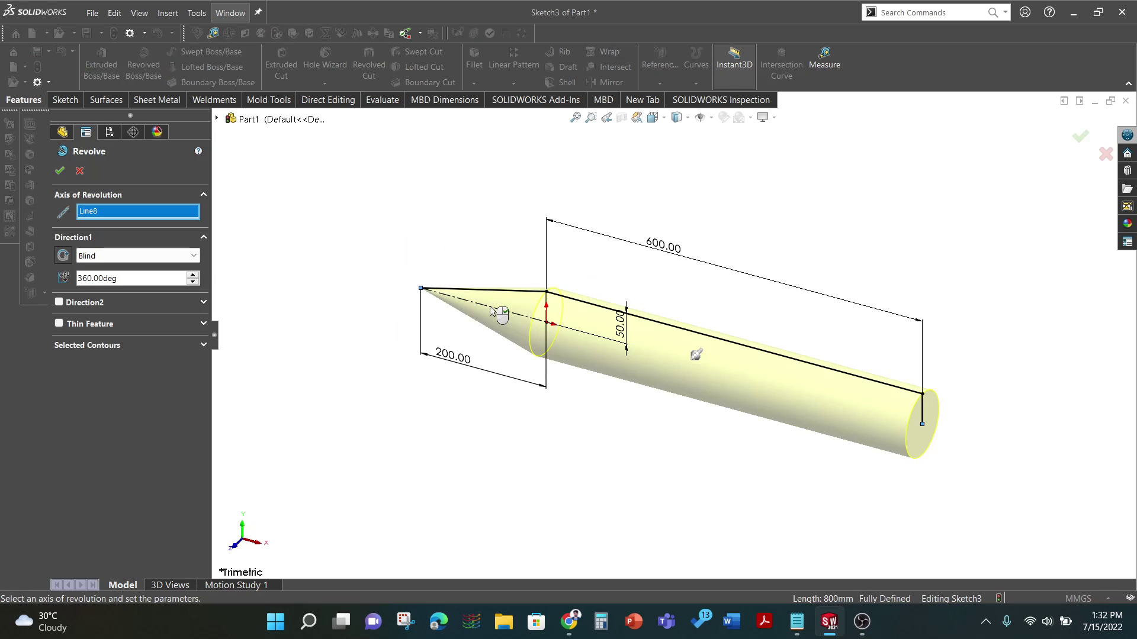
left_click(59, 170)
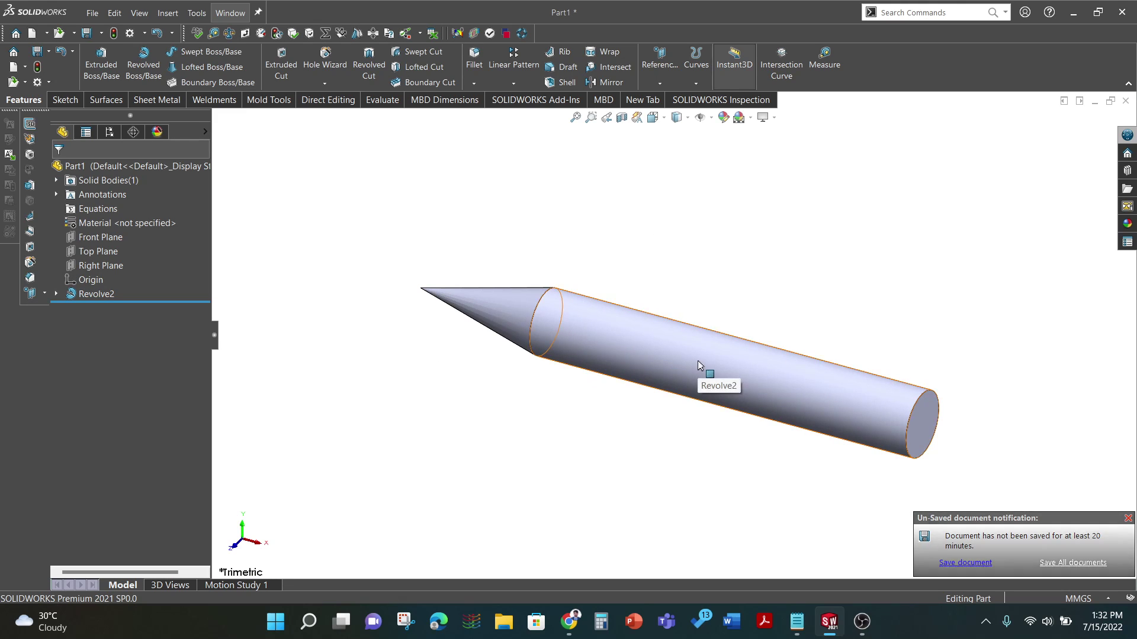
left_click(710, 381)
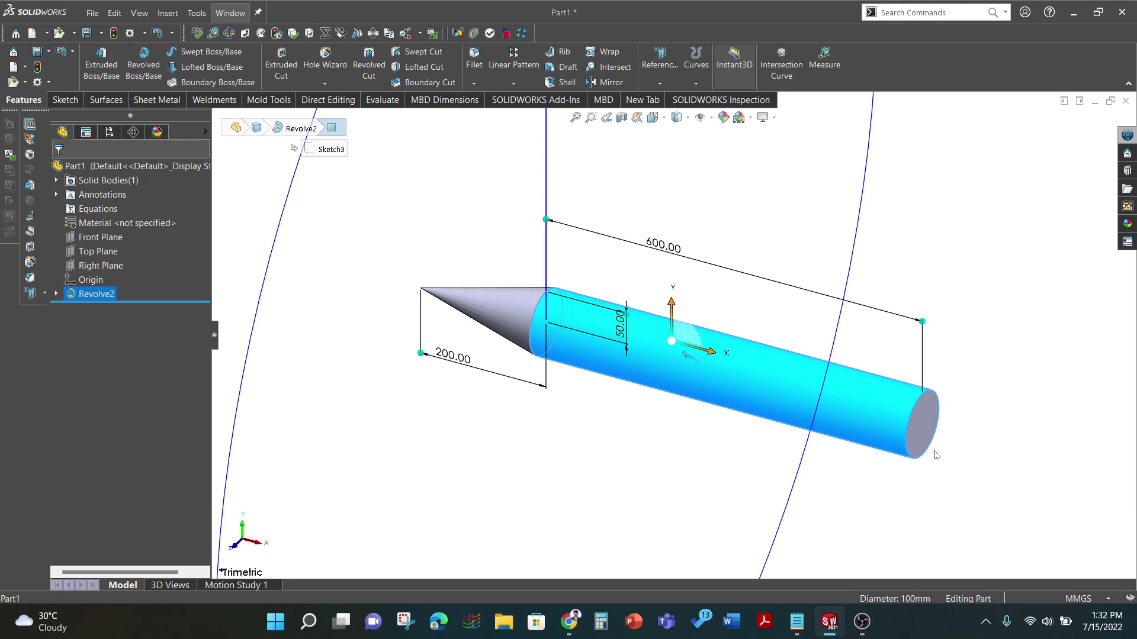
left_click(943, 480)
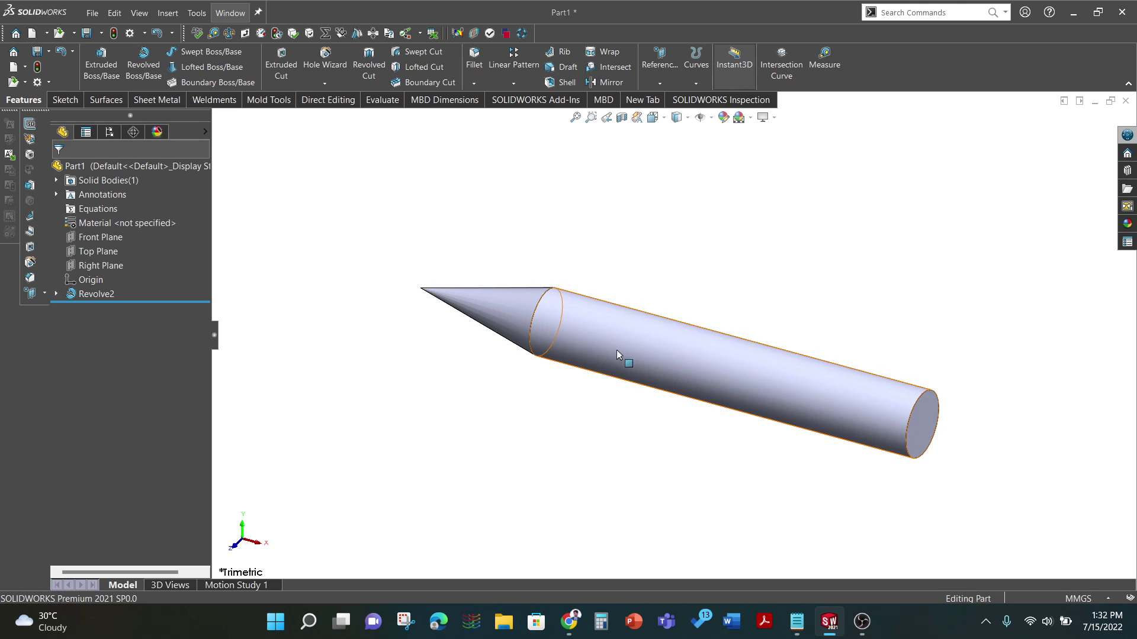
- Sketch a corner rectangle about 967 by 386 mm on the Front Plane, enclosing the revolved body
left_click(108, 238)
left_click(116, 222)
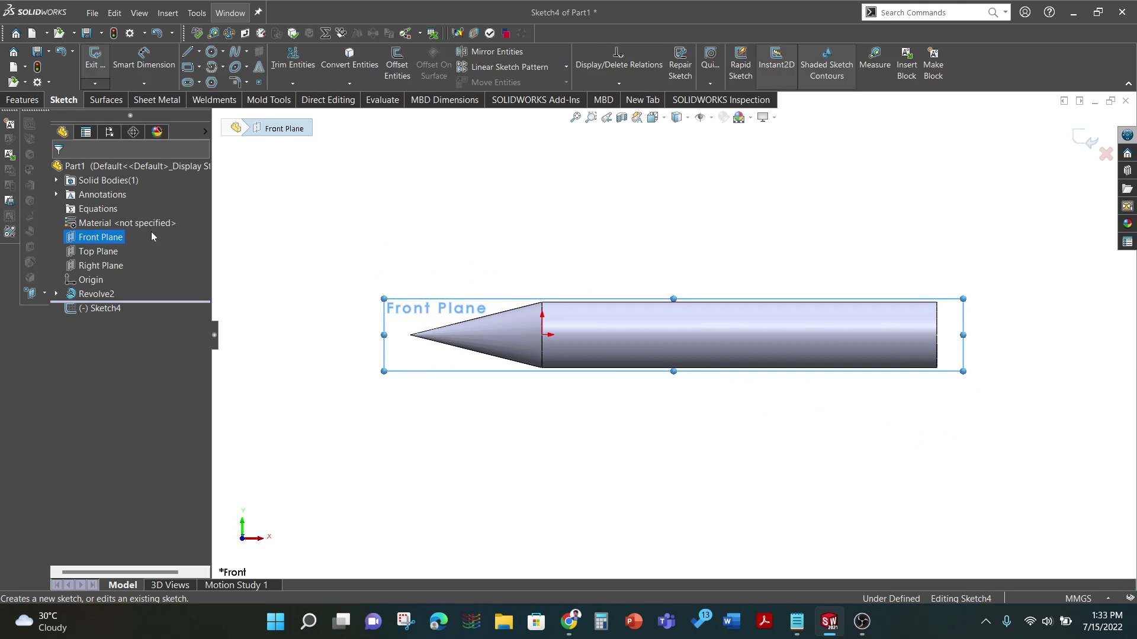
left_click(190, 74)
left_click(317, 196)
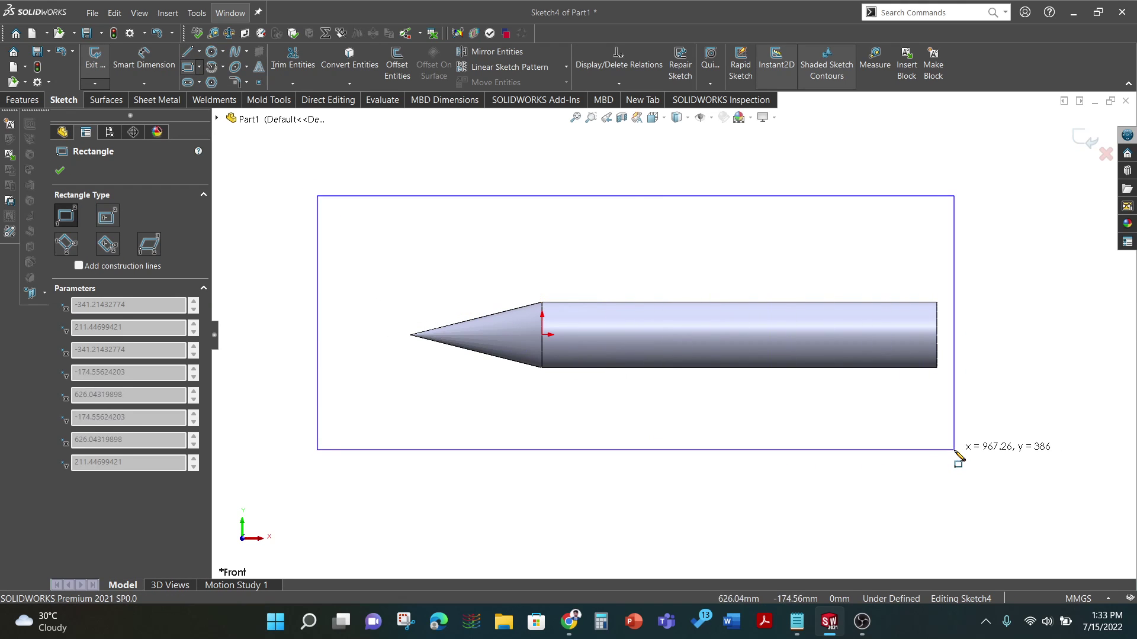
left_click(953, 450)
key("Escape")
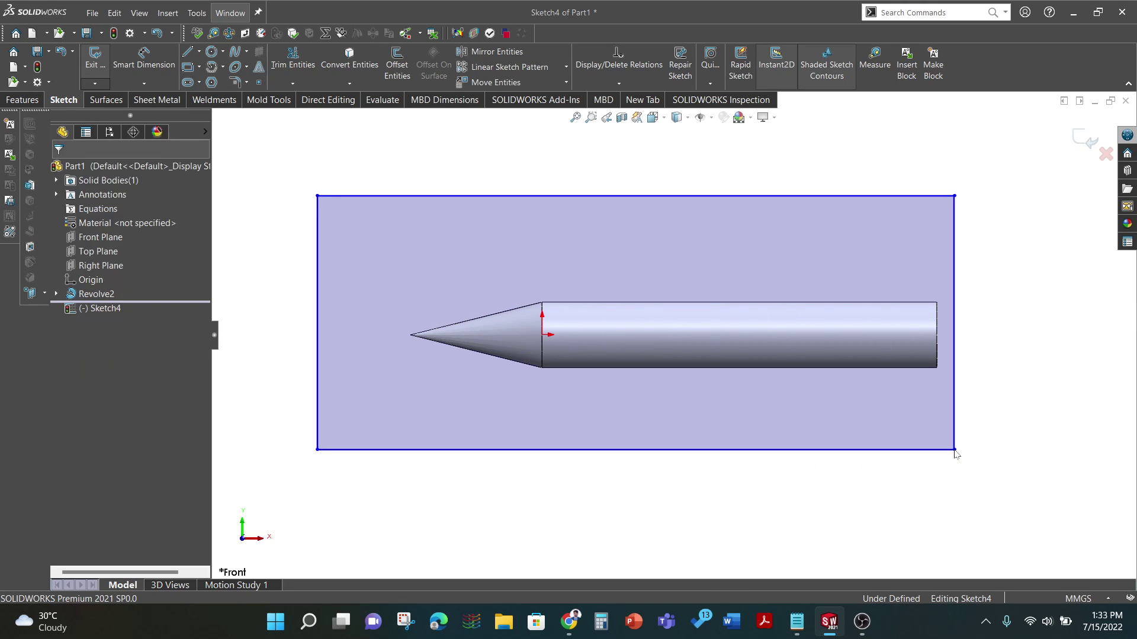
- Make the rectangle's rear vertical side collinear with the flat end edge of the cylindrical body
left_click(953, 422)
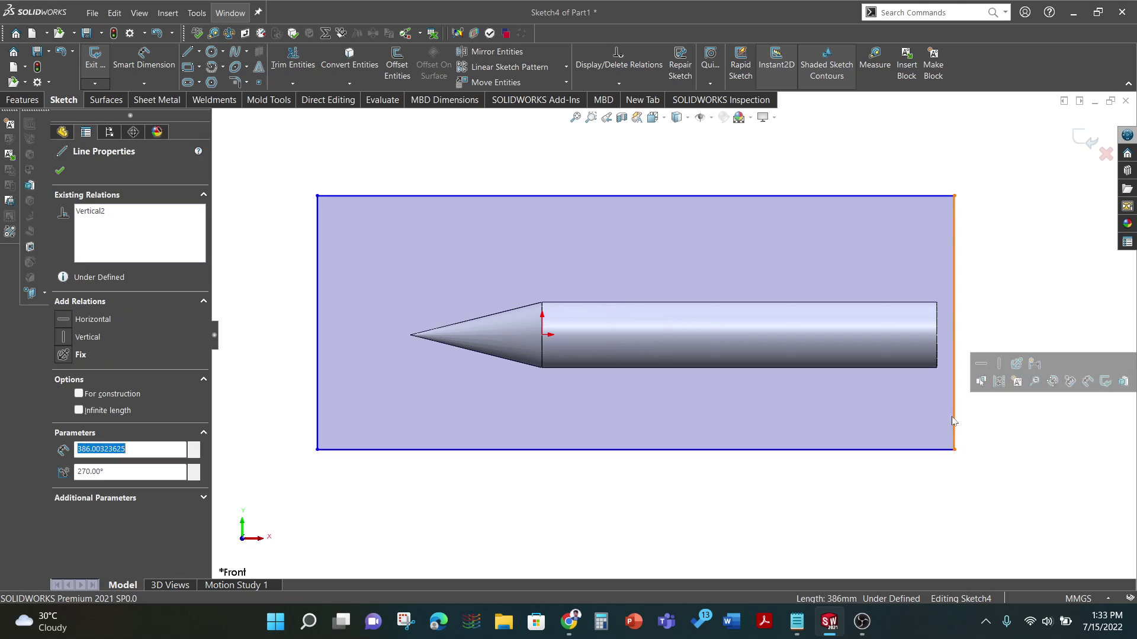
left_click(938, 355, "ctrl")
left_click(89, 380)
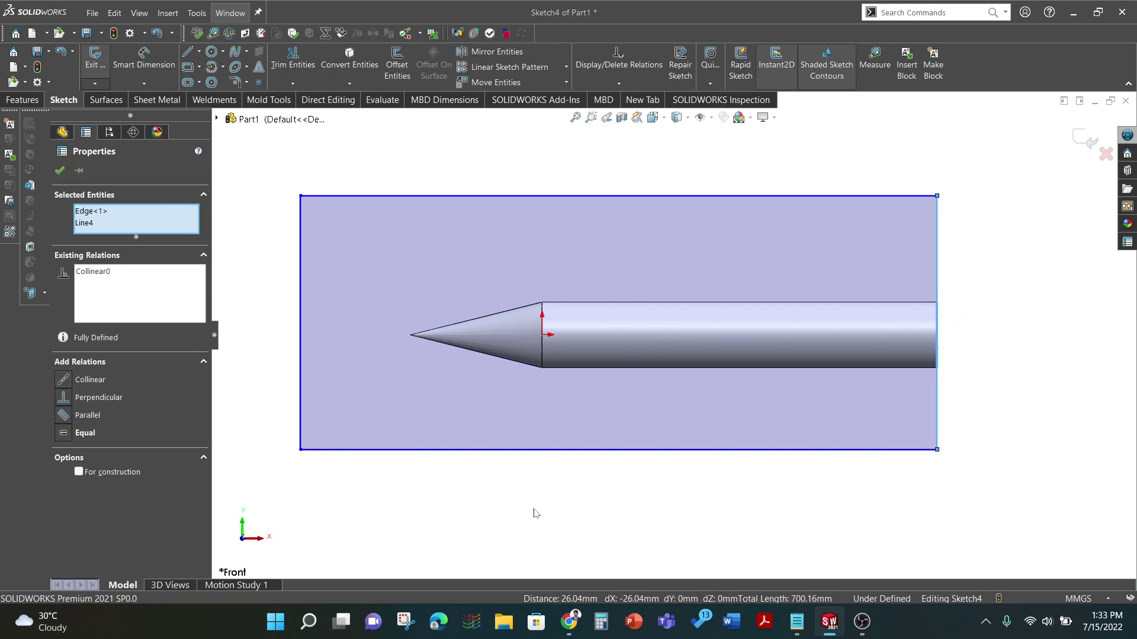
left_click(533, 512)
- Dimension the distance from the nose tip to the rectangle's front vertical side as 400 mm
left_click(137, 64)
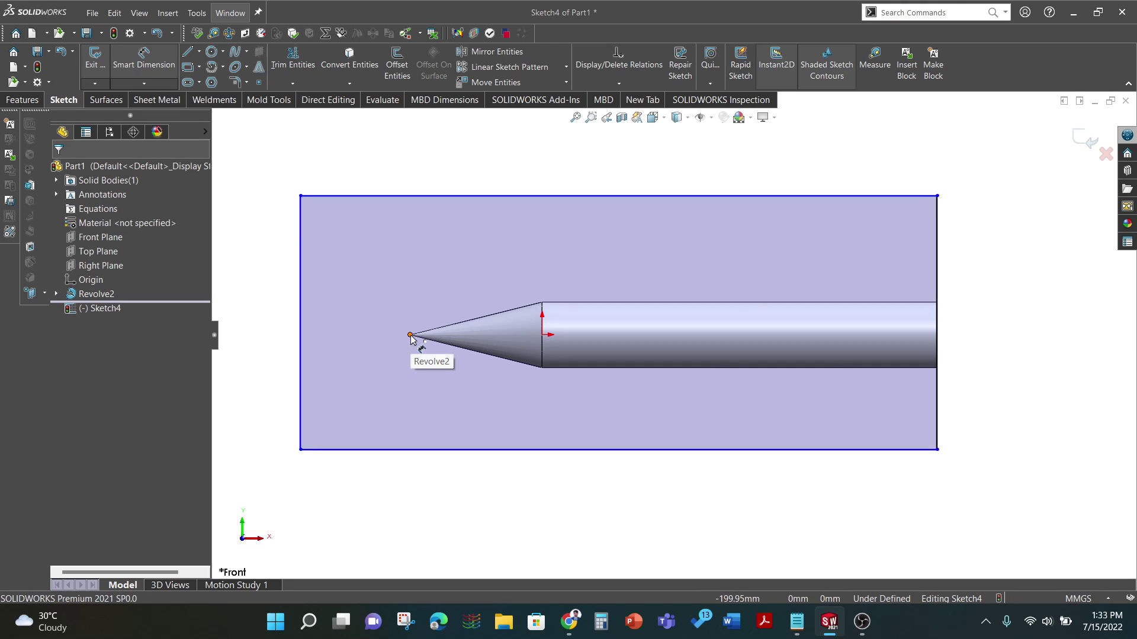
left_click(410, 335)
left_click(301, 320)
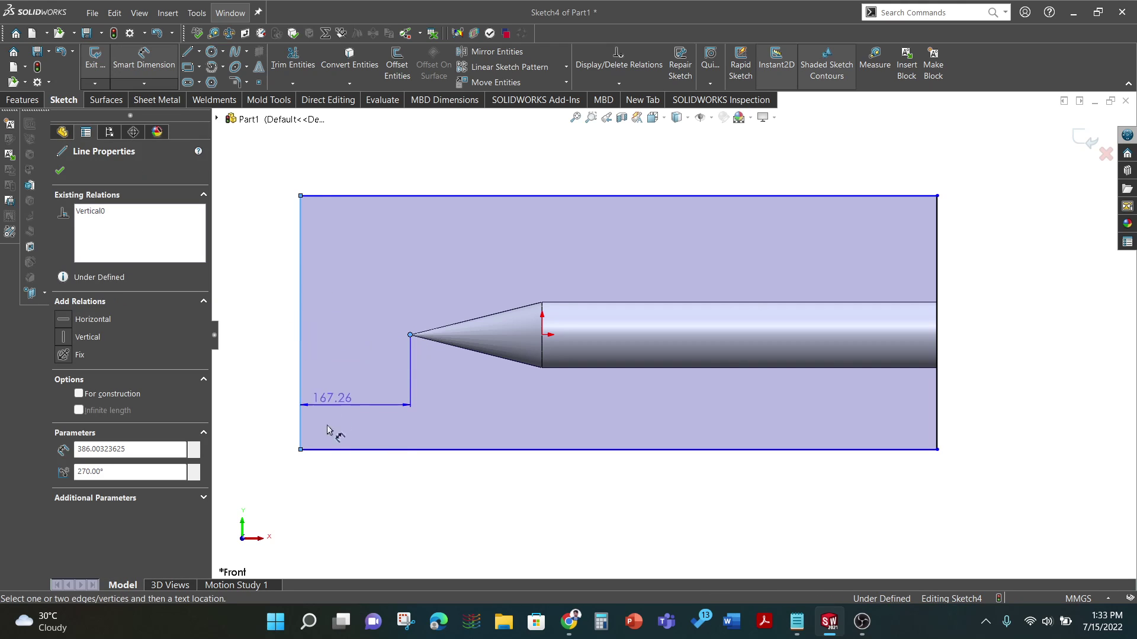
left_click(324, 513)
type("400")
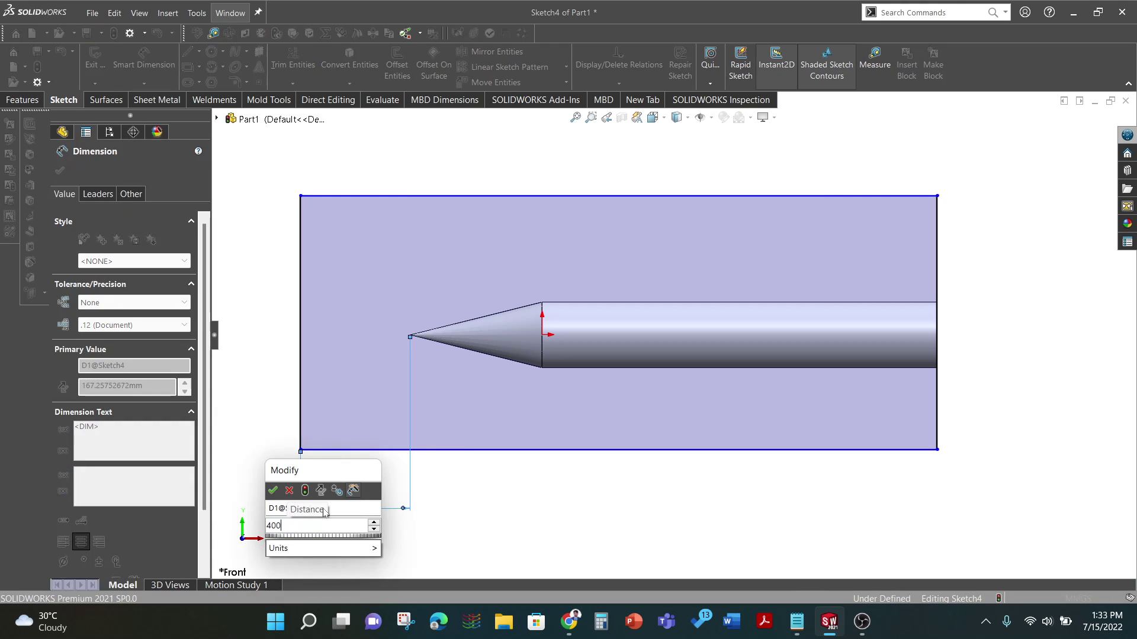
key("Return")
left_click(515, 490)
key("z")
key("z")
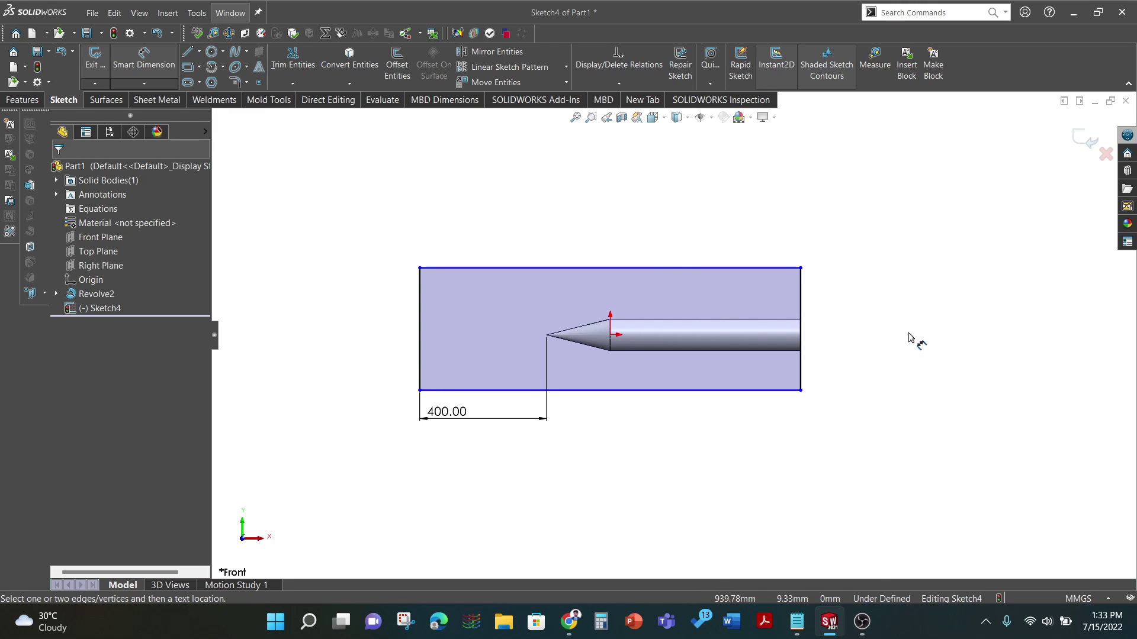
key("Escape")
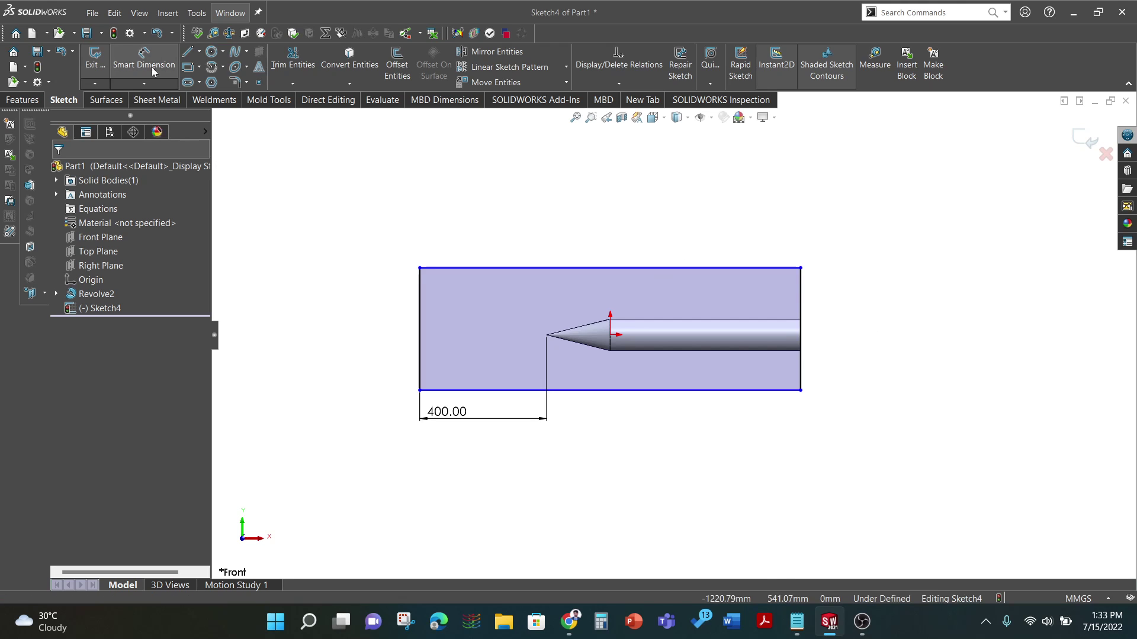
- Draw a slanted line about 559 mm long from the origin past the nose tip and convert it to construction geometry
left_click(188, 59)
left_click(611, 335)
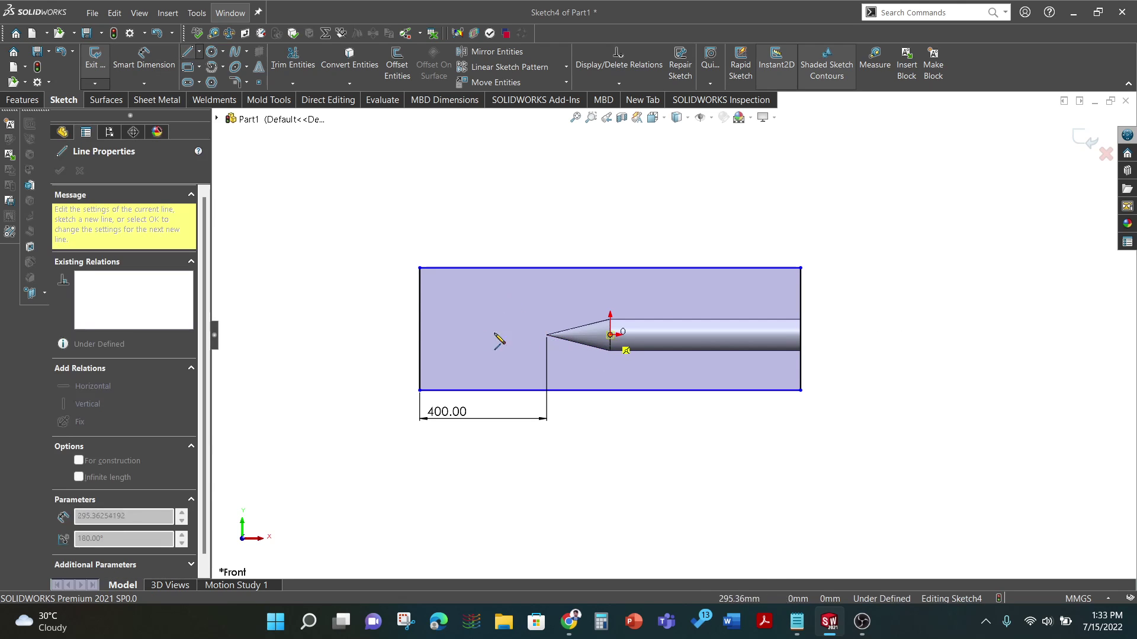
left_click(433, 319)
key("Escape")
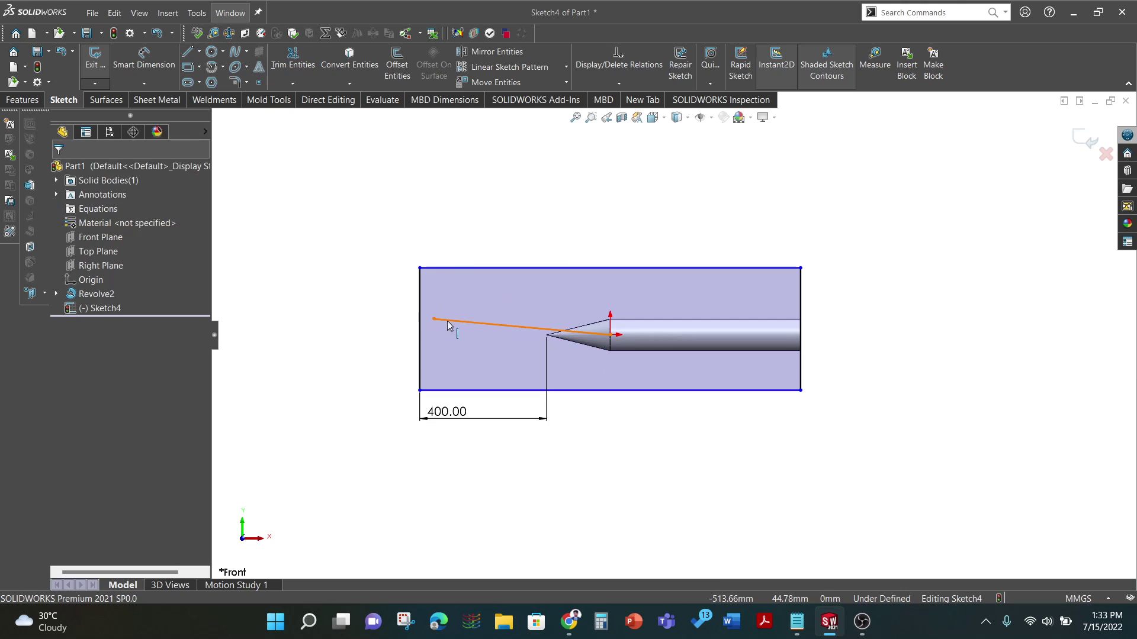
left_click(444, 324)
left_click(500, 286)
key("ctrl+b")
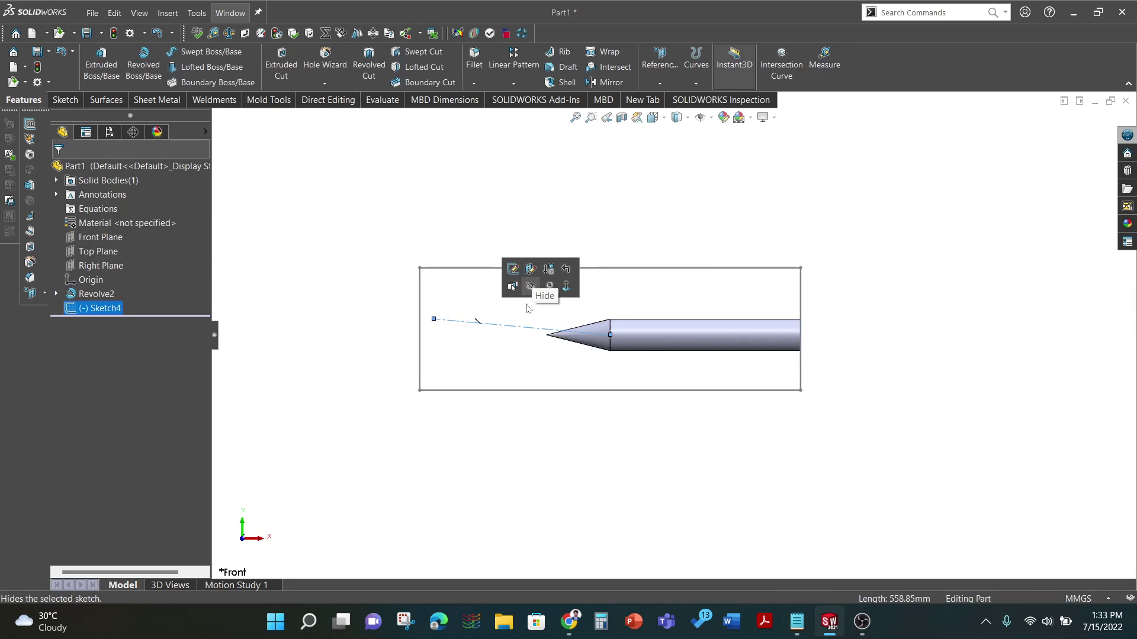
- Reopen the rectangle sketch for editing and make the construction line horizontal
left_click(579, 434)
right_click(119, 309)
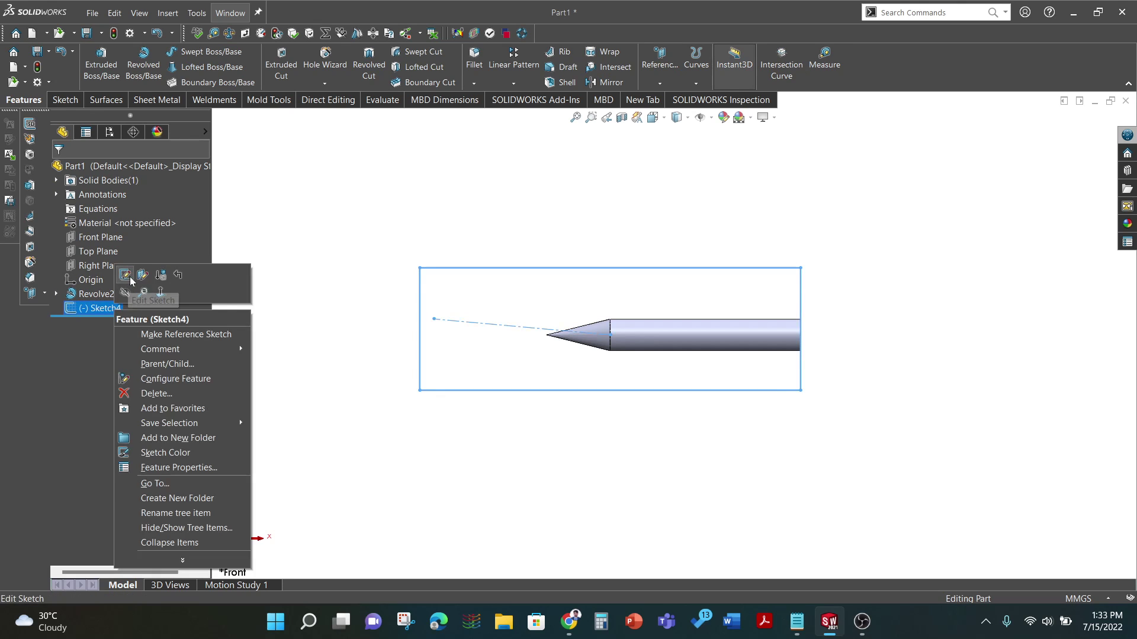
left_click(130, 278)
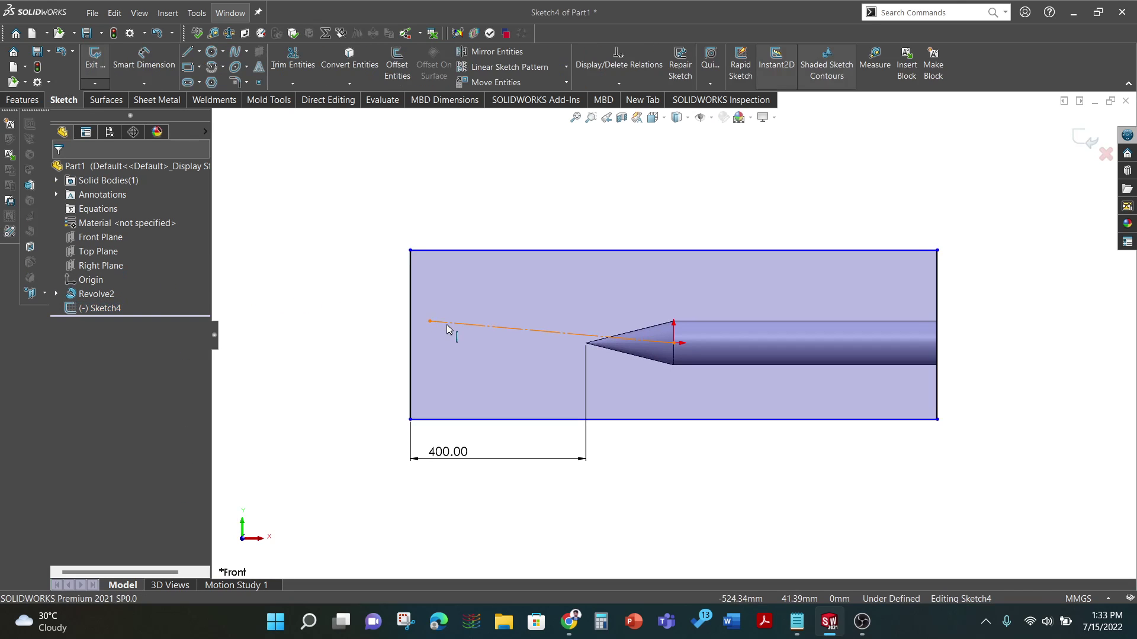
left_click(448, 324)
left_click(481, 271)
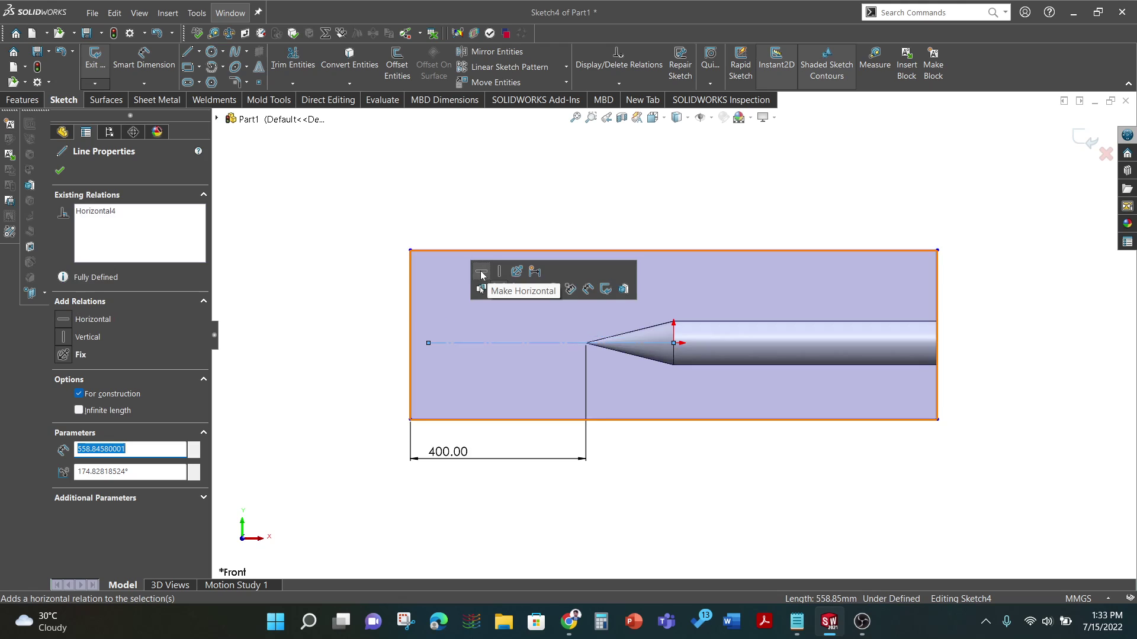
left_click(330, 322)
- Constrain the construction line's free endpoint to the midpoint of the rectangle's front vertical side
left_click(429, 343)
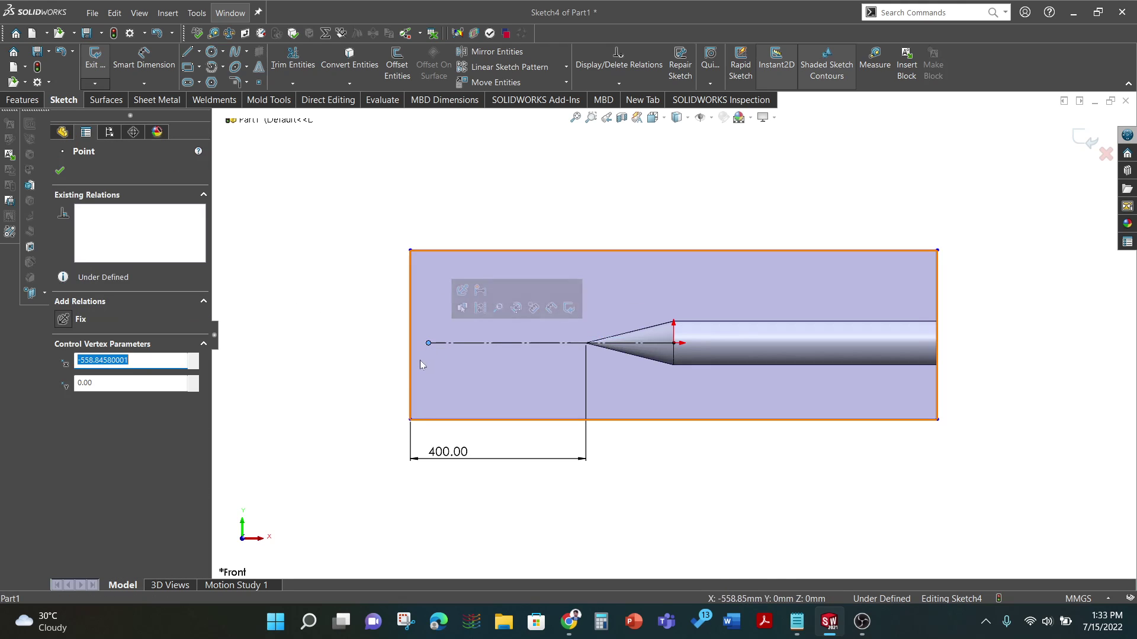
left_click(409, 358)
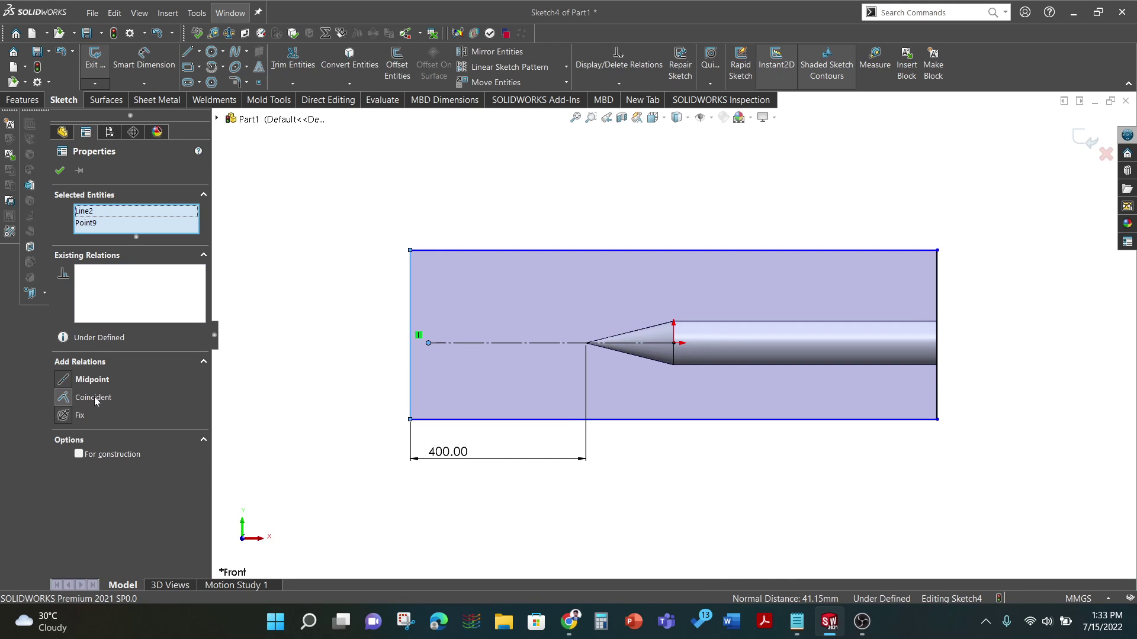
left_click(91, 380)
left_click(348, 345)
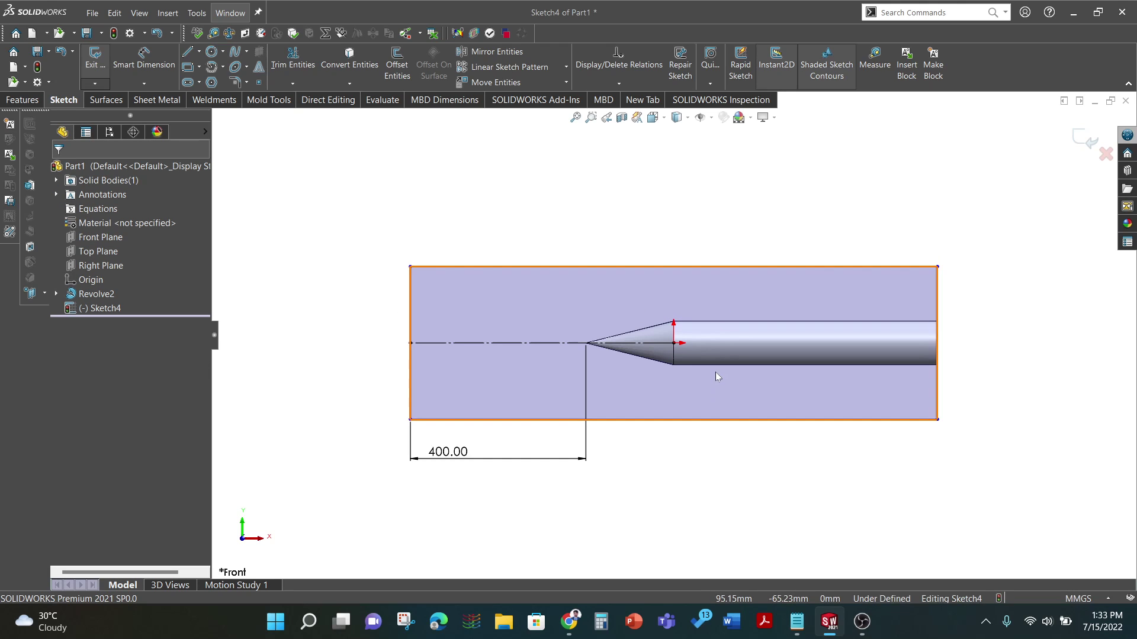
- Dimension the rectangle's front vertical side to 300 mm
left_click(144, 59)
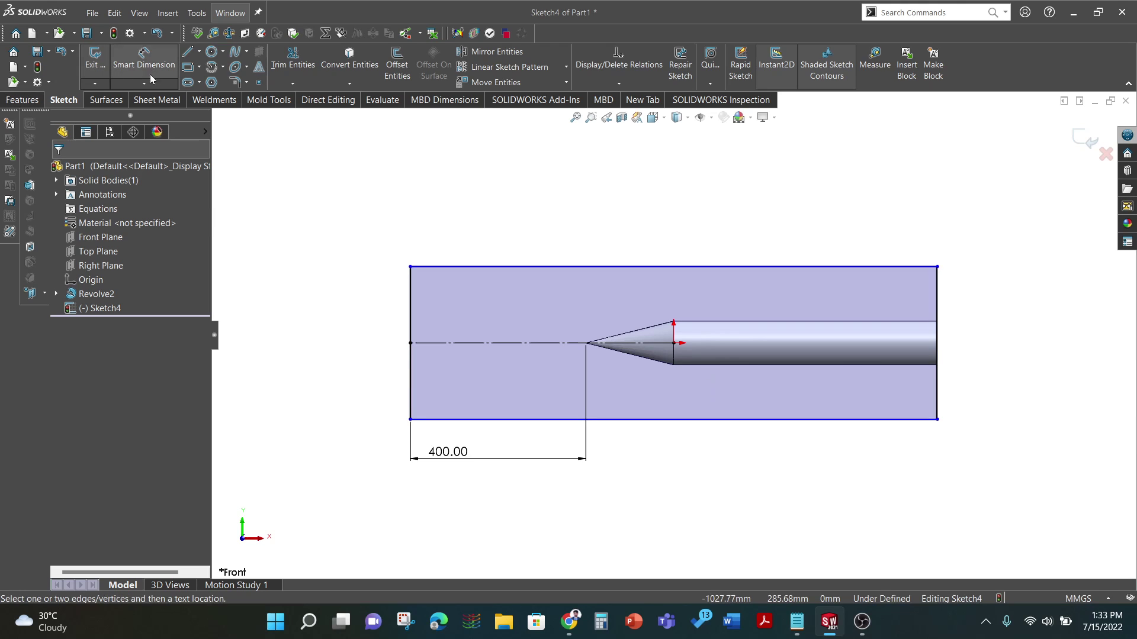
left_click(412, 320)
left_click(330, 344)
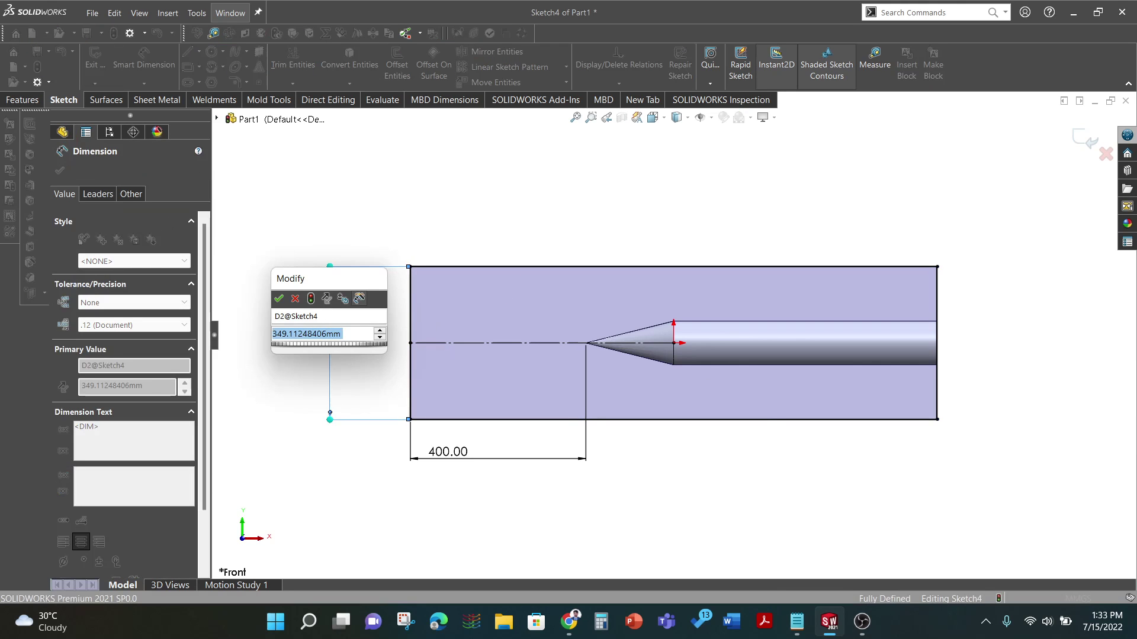
type("300")
key("Return")
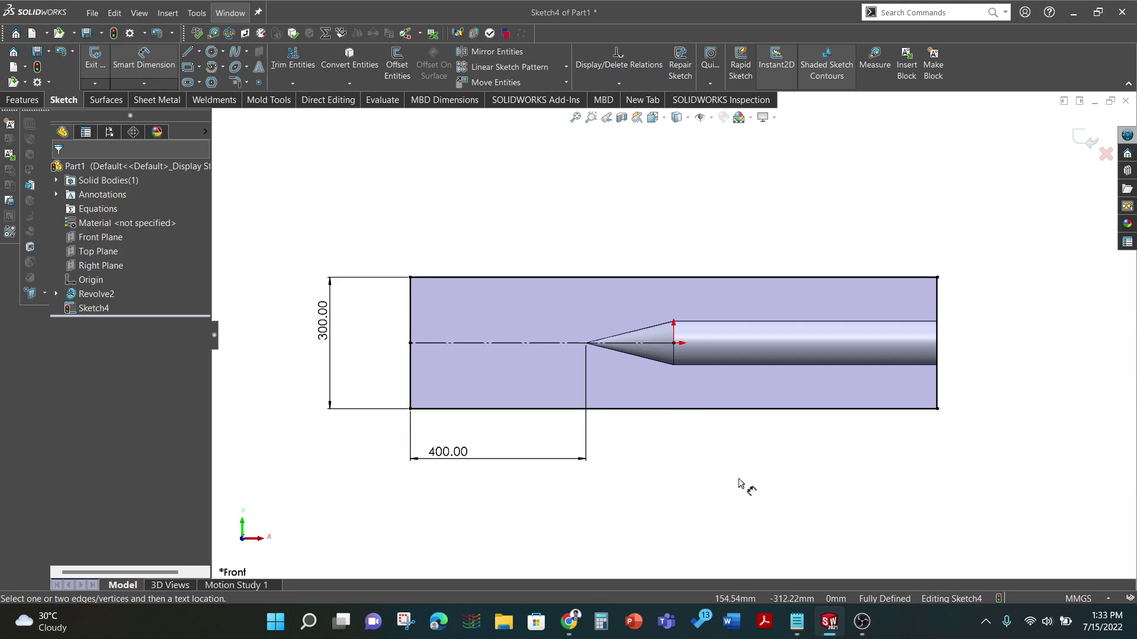
- Extrude the rectangle 300 mm with the Mid Plane end condition and Merge result switched off
middle_click_drag(685, 462, 659, 466)
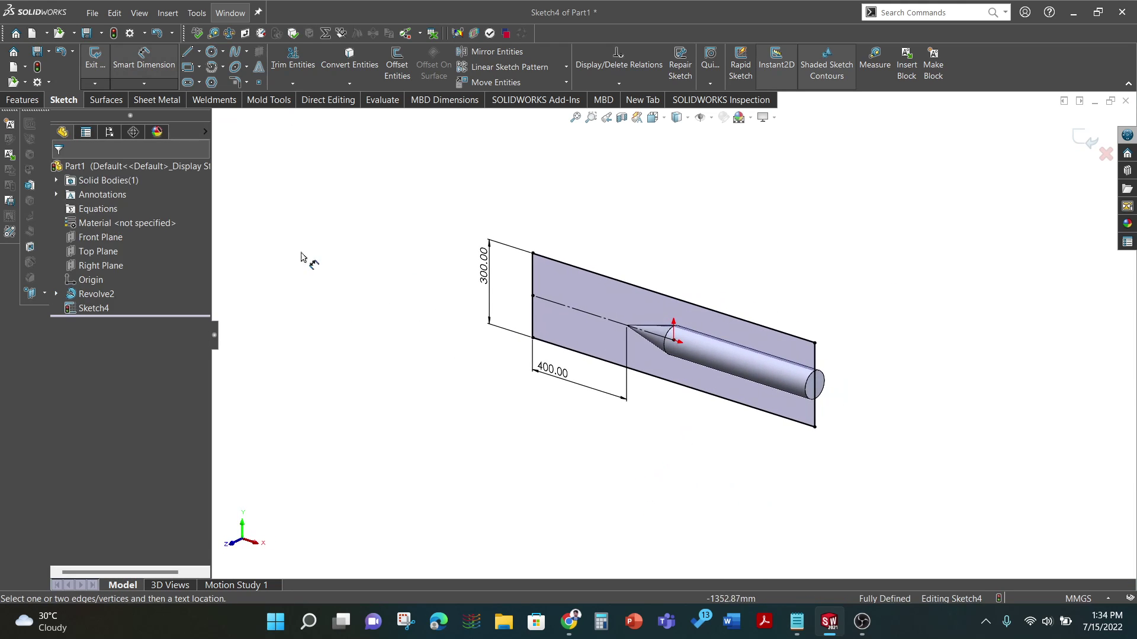
left_click(22, 99)
left_click(101, 65)
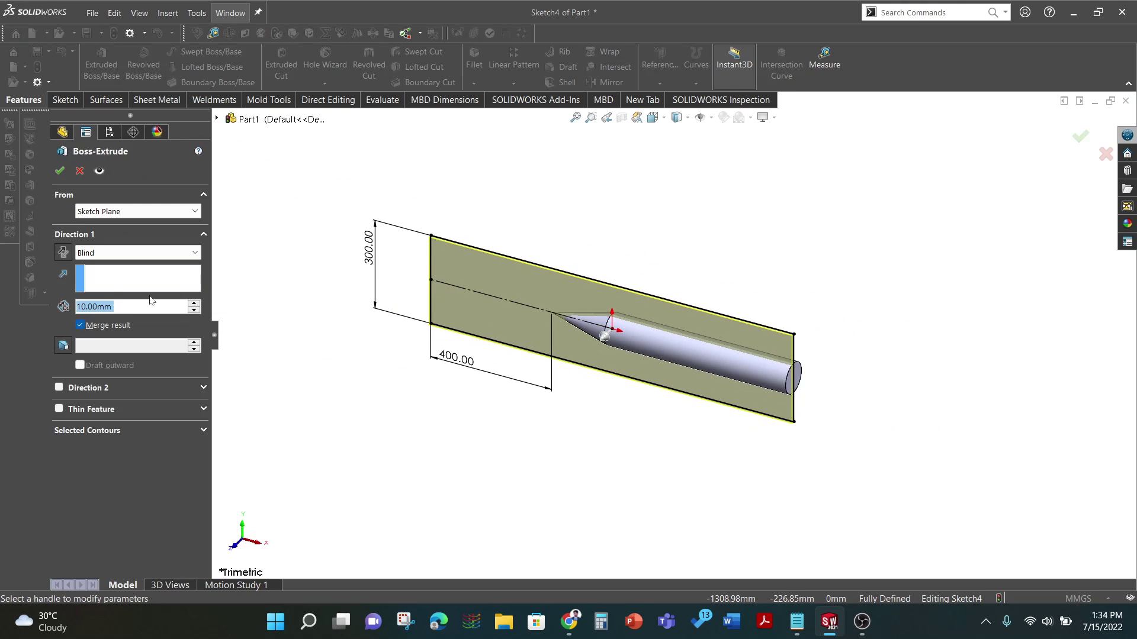
left_click(98, 253)
left_click(101, 337)
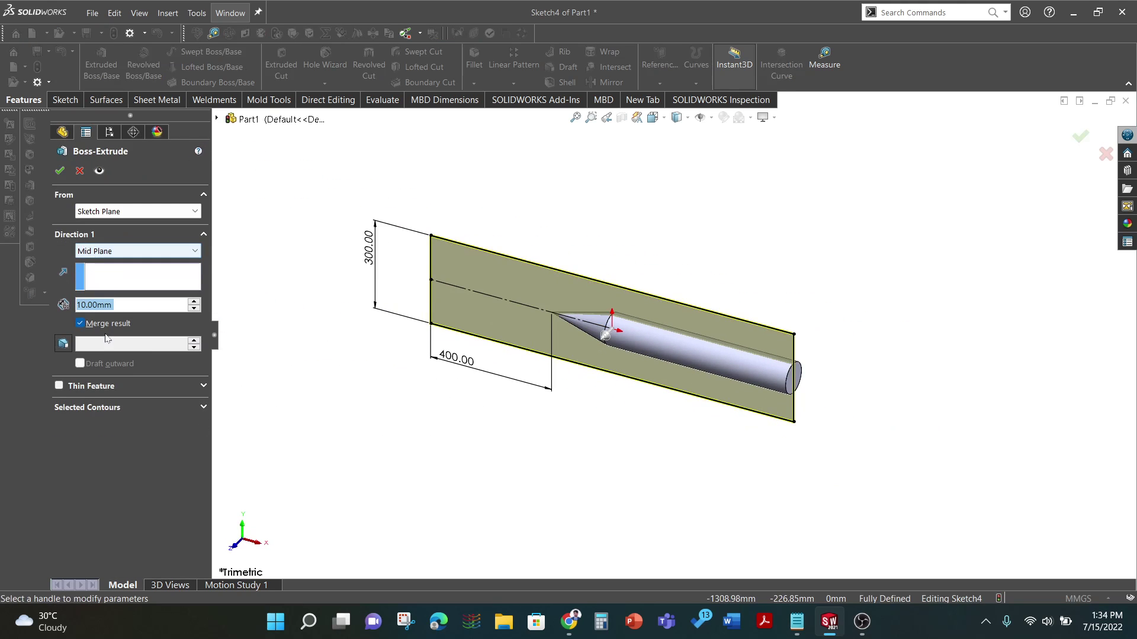
type("300")
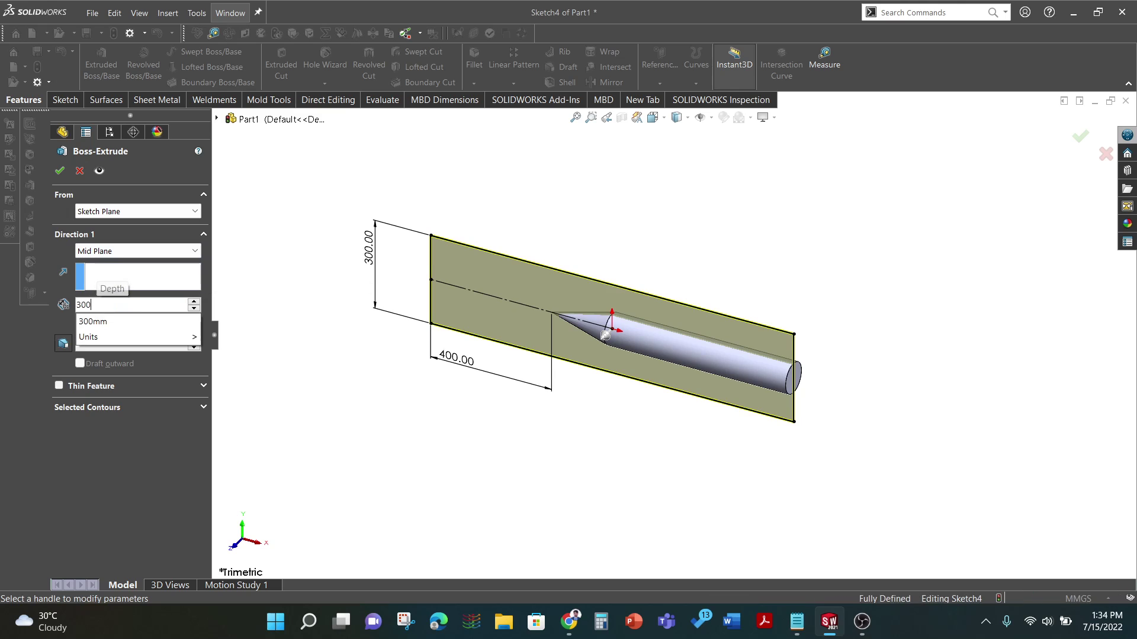
key("Return")
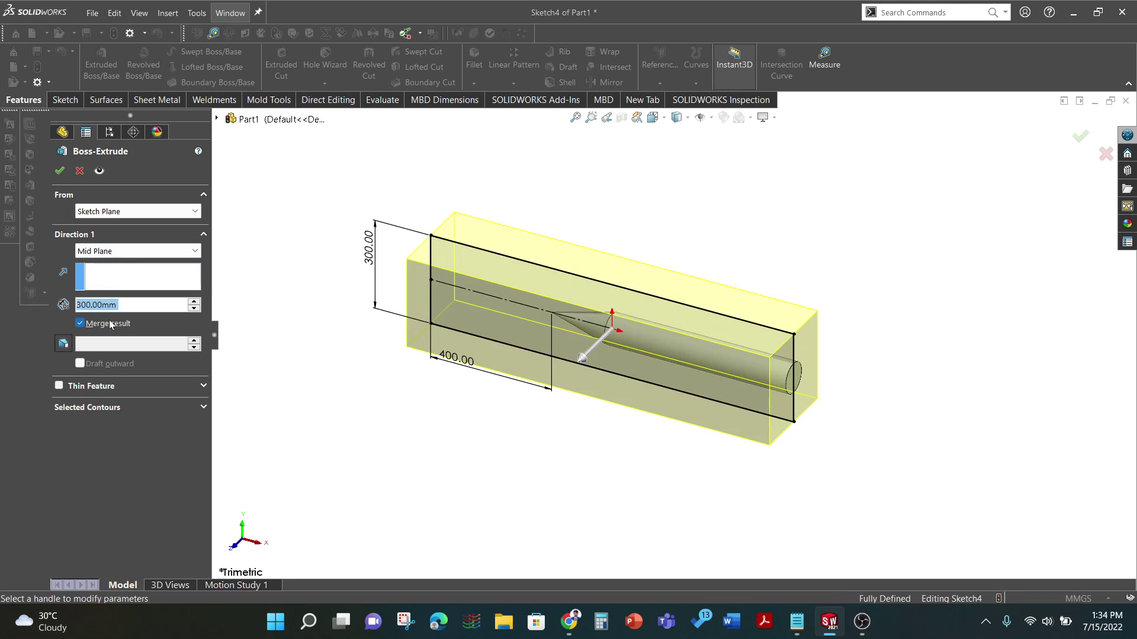
left_click(80, 323)
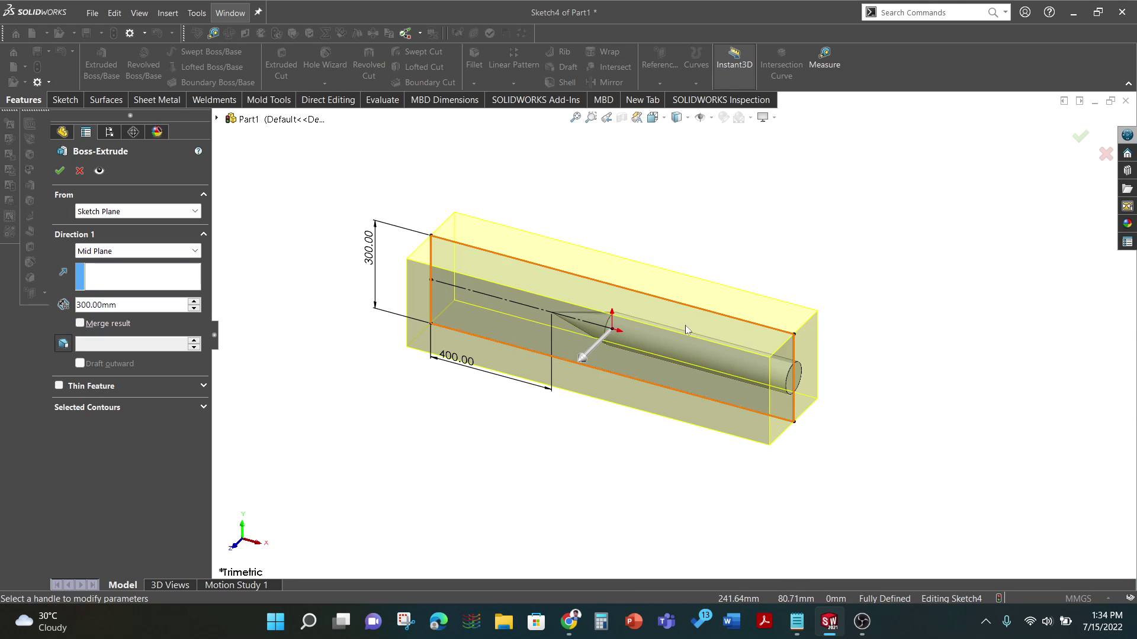
left_click(59, 170)
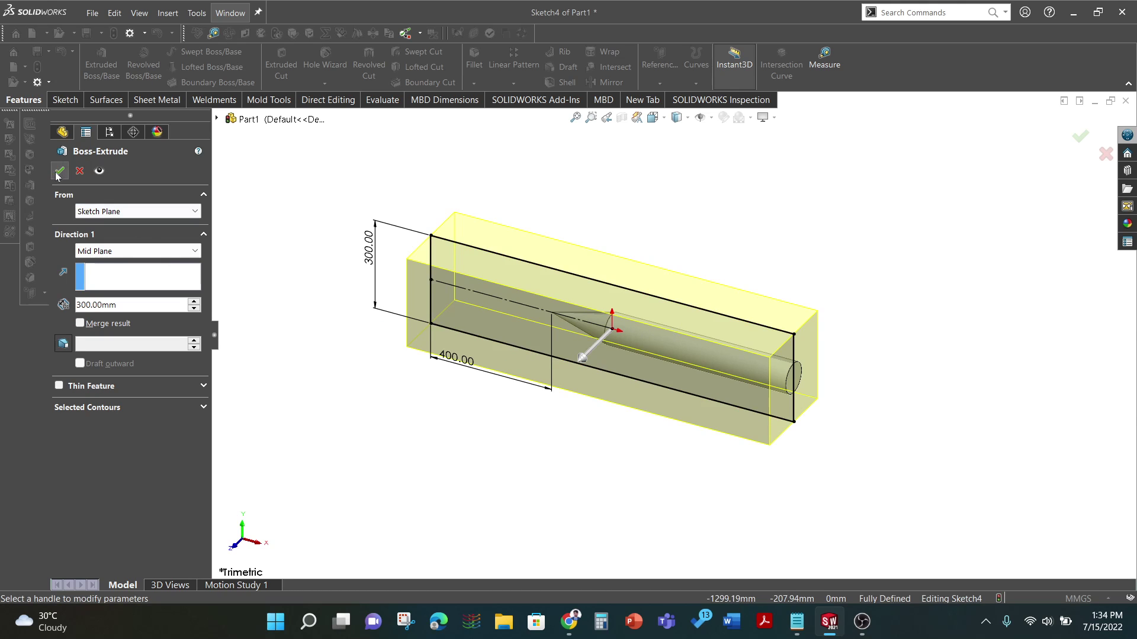
left_click(367, 414)
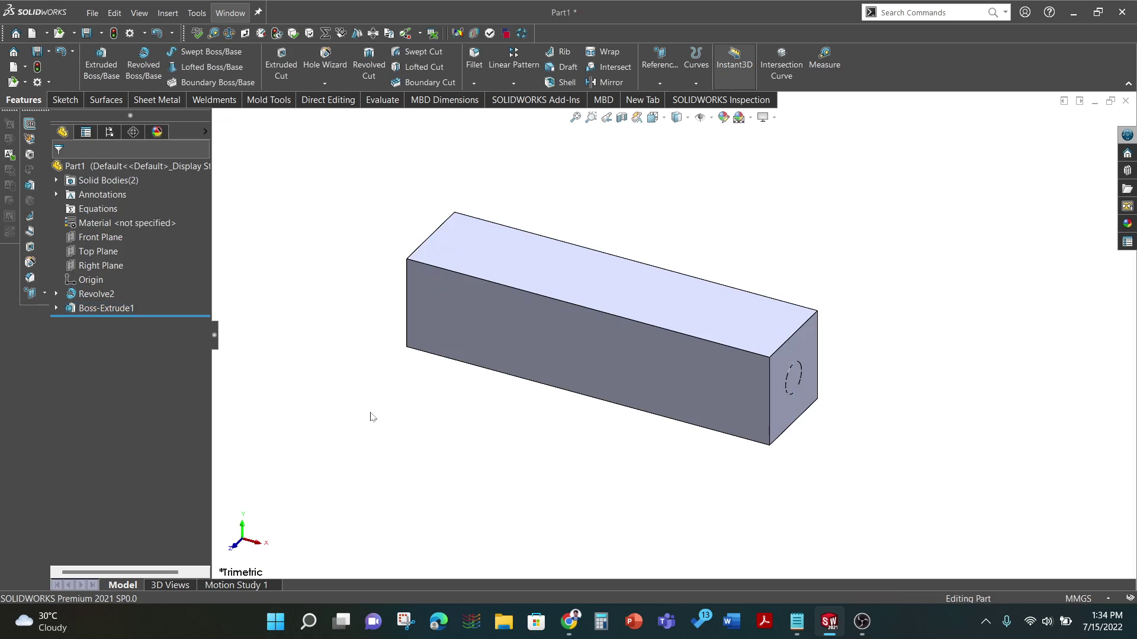
- Expand the solid bodies list and inspect the revolved body and the extruded block
left_click(56, 181)
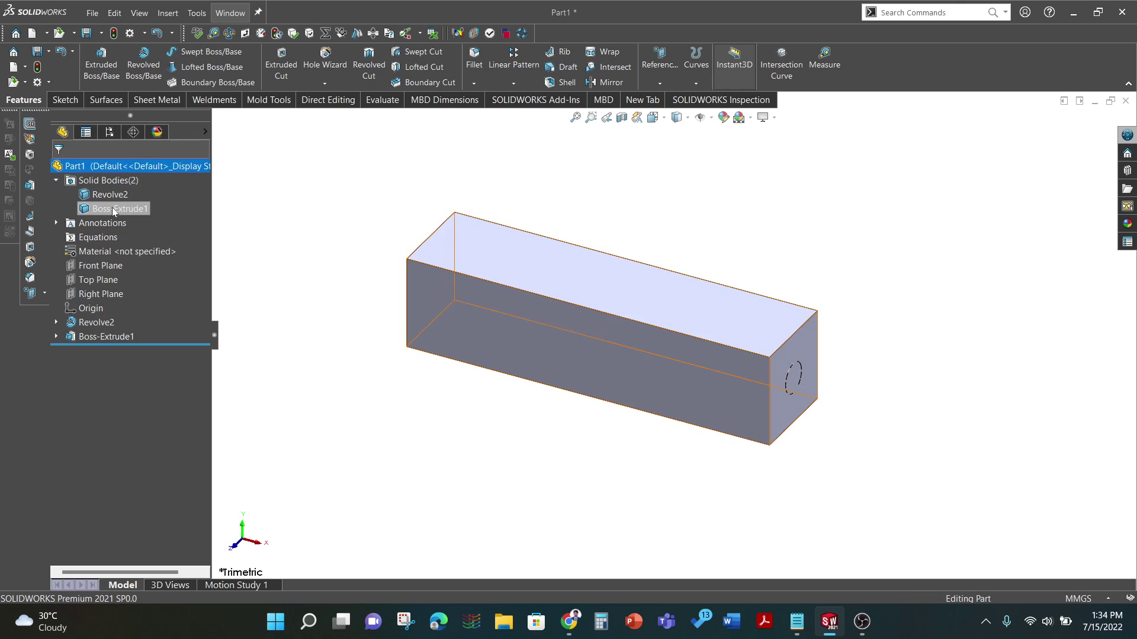
left_click(114, 212)
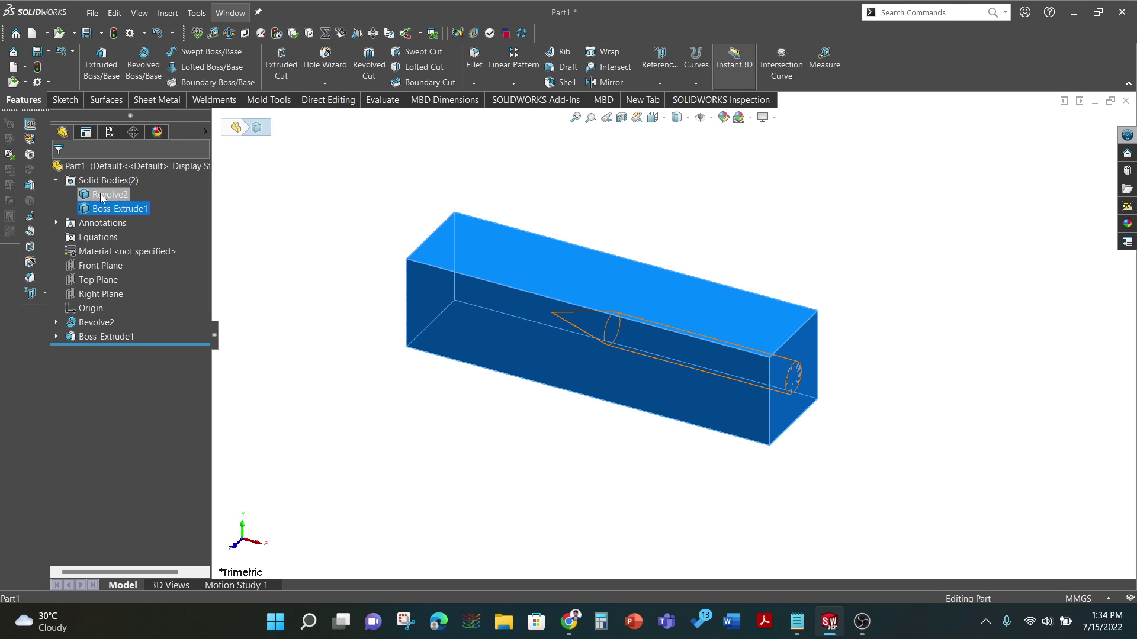
left_click(901, 169)
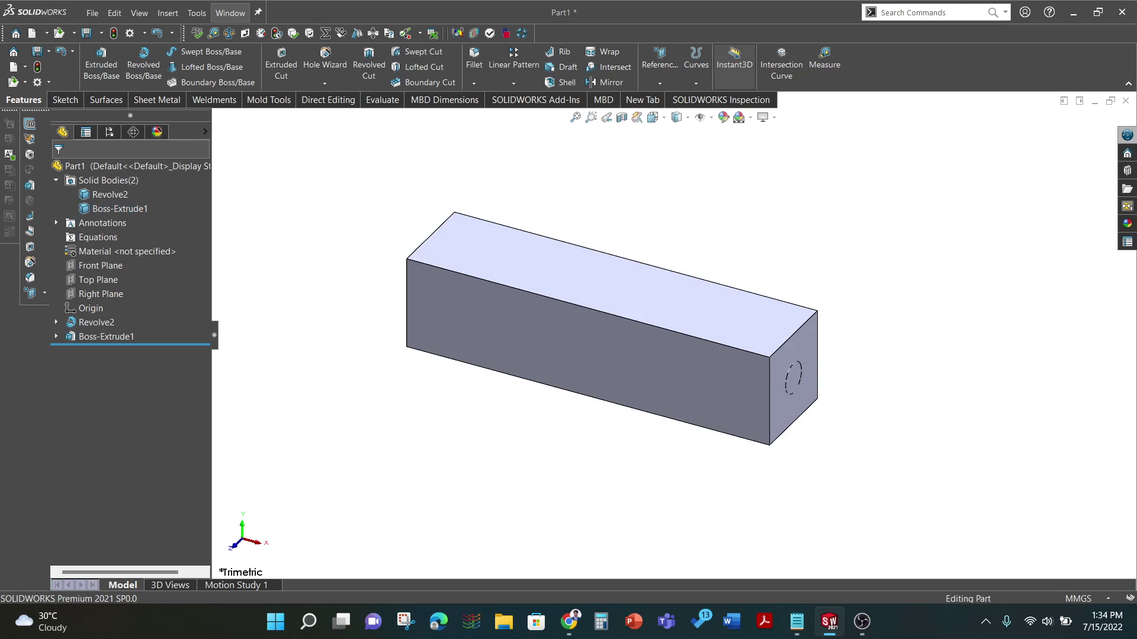
- Combine the two solid bodies with the Subtract operation, removing the revolved nose cone body from the extruded block
left_click(924, 12)
type("combine")
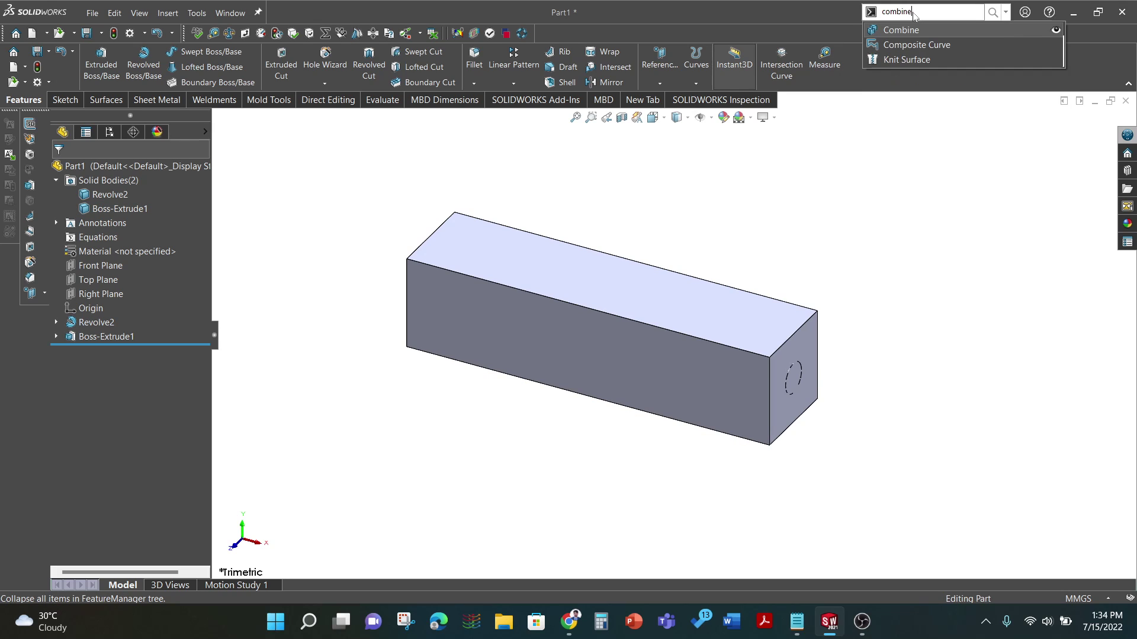
left_click(922, 30)
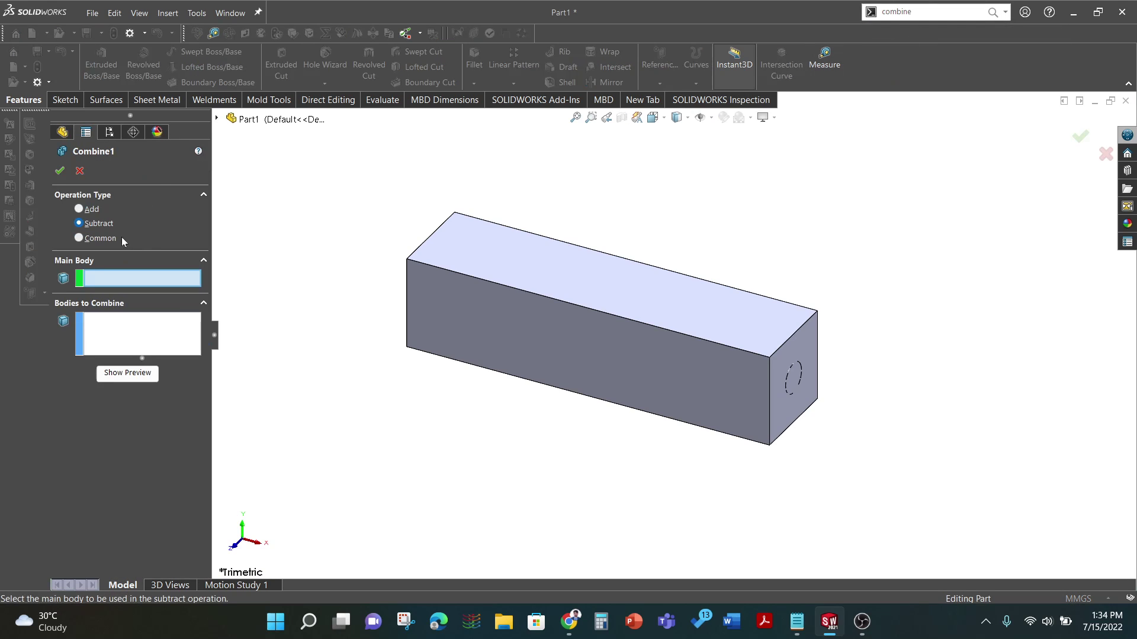
left_click(218, 119)
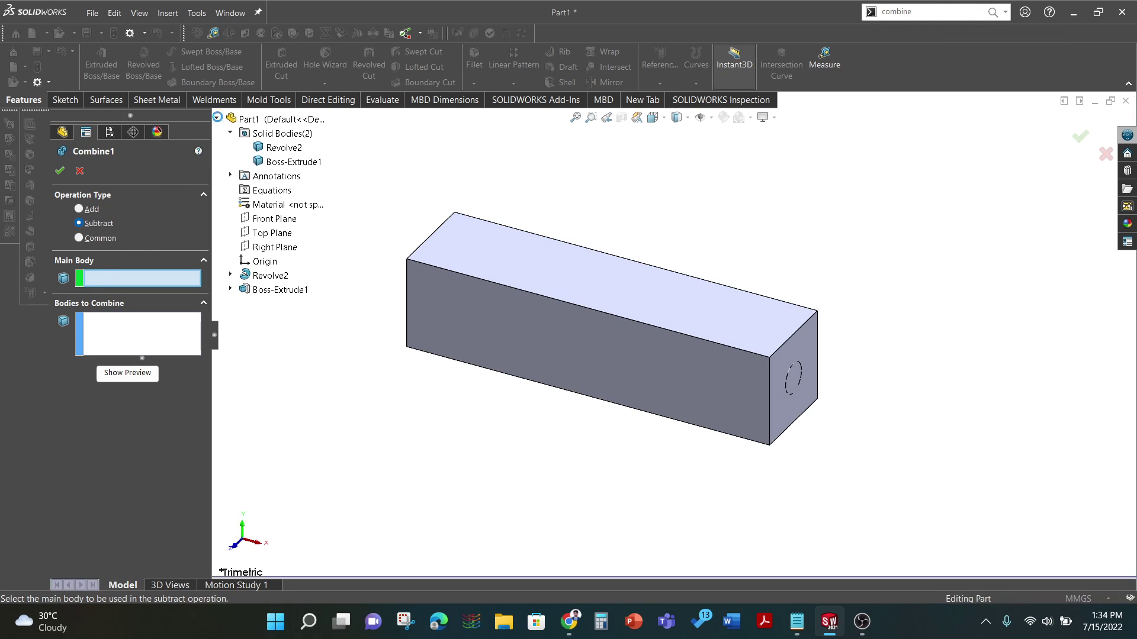
left_click(291, 162)
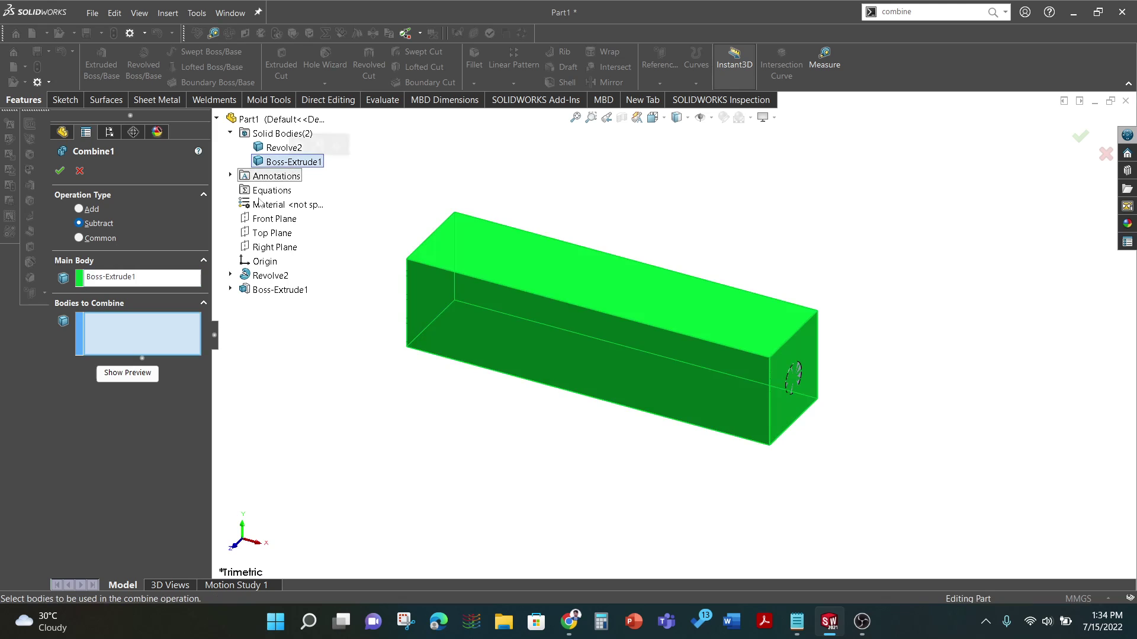
left_click(283, 148)
left_click(61, 172)
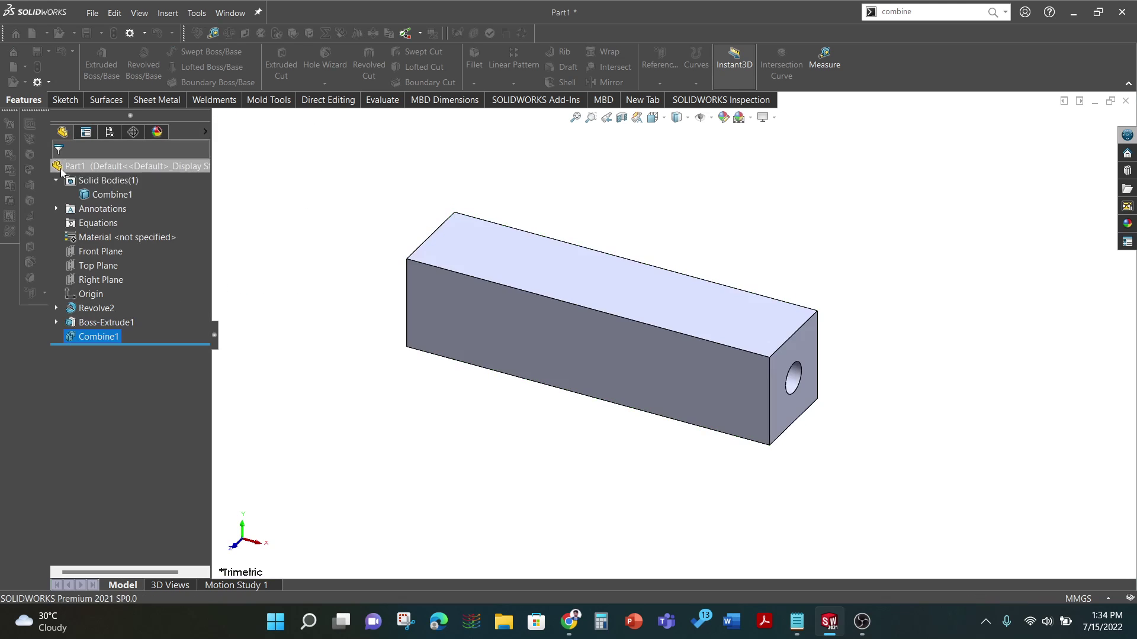
mouse_move(721, 197)
middle_mouse_down()
mouse_move(638, 148)
mouse_move(718, 166)
middle_mouse_up()
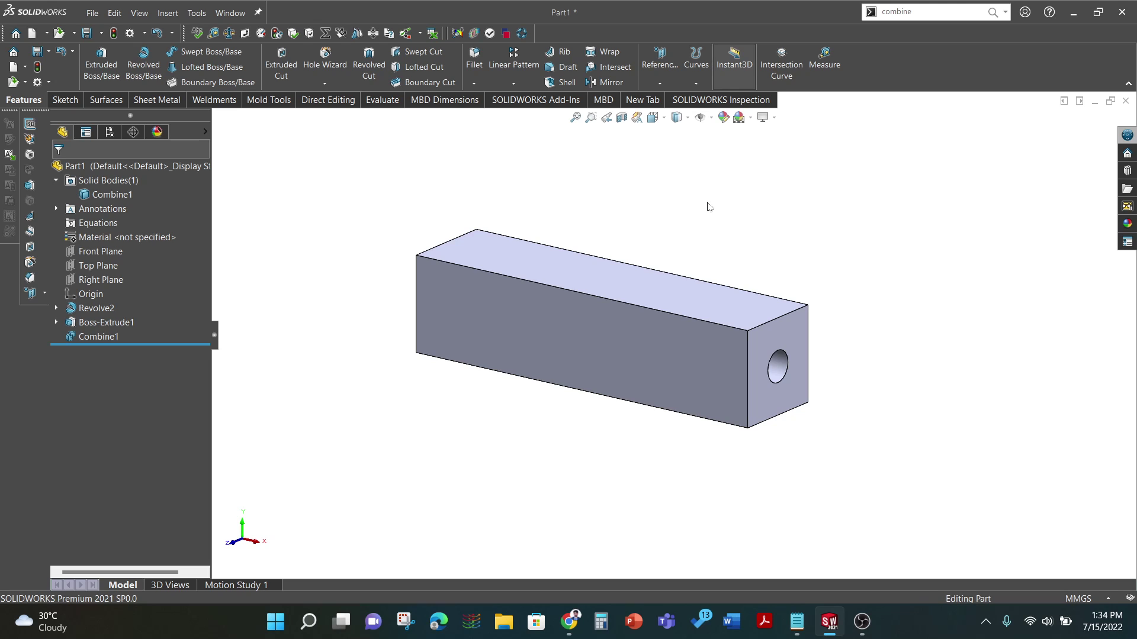
- Save the part as "Conical_Simulation Domain" in the Nose Cone folder inside Beyond Apogee on the Desktop
key("ctrl+s")
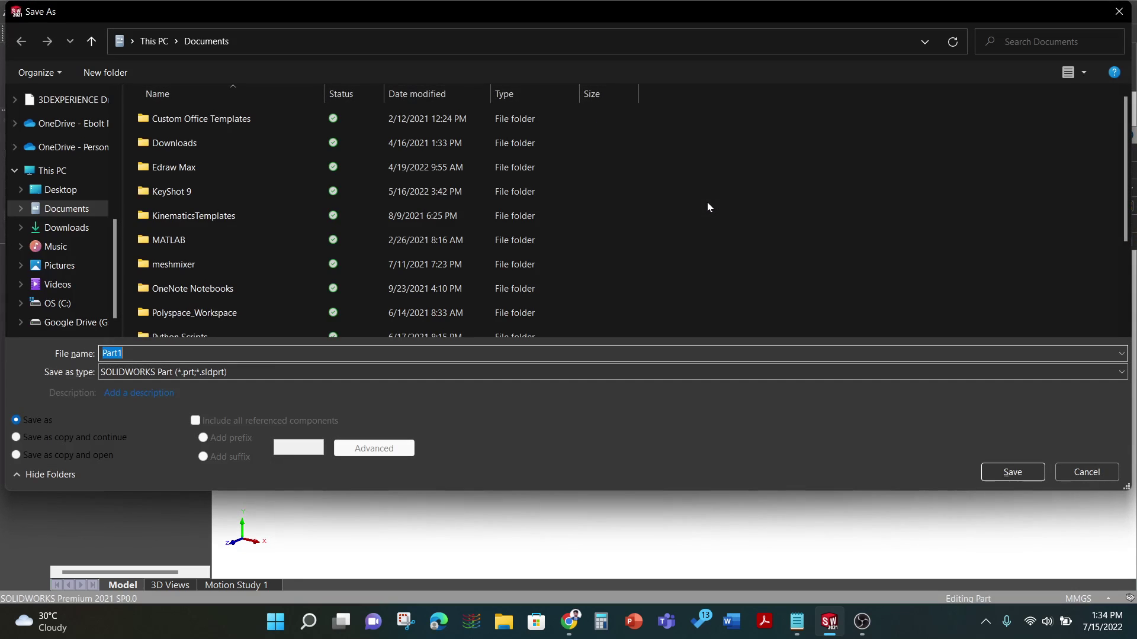
left_click(60, 189)
double_click(179, 148)
double_click(177, 118)
left_click(170, 352)
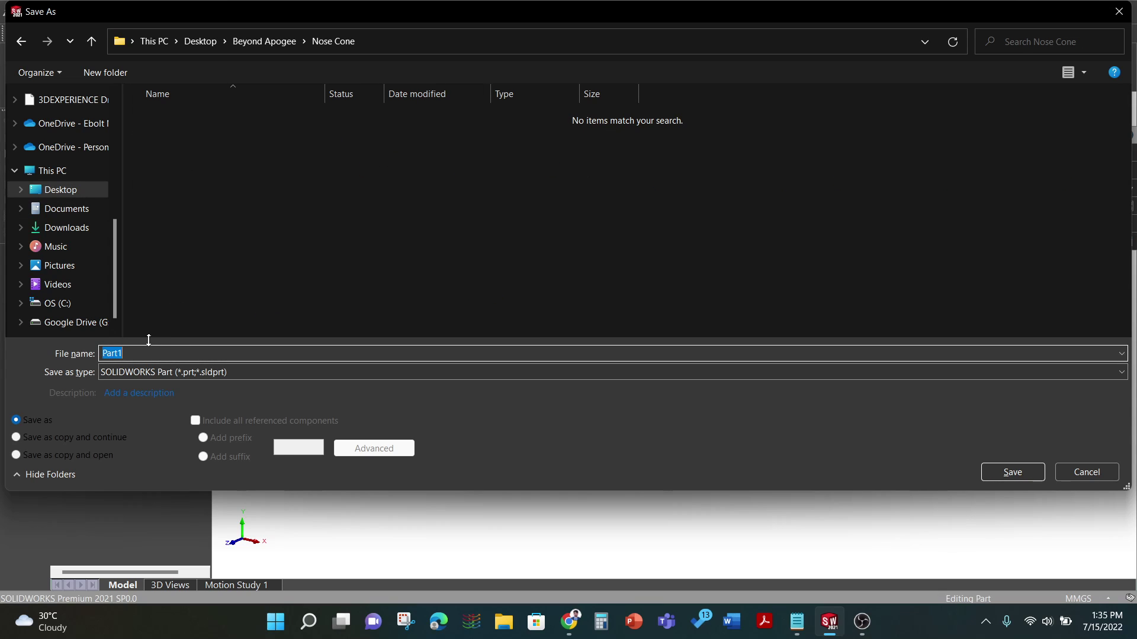
type("Conical_Simulation Domain")
left_click(1013, 472)
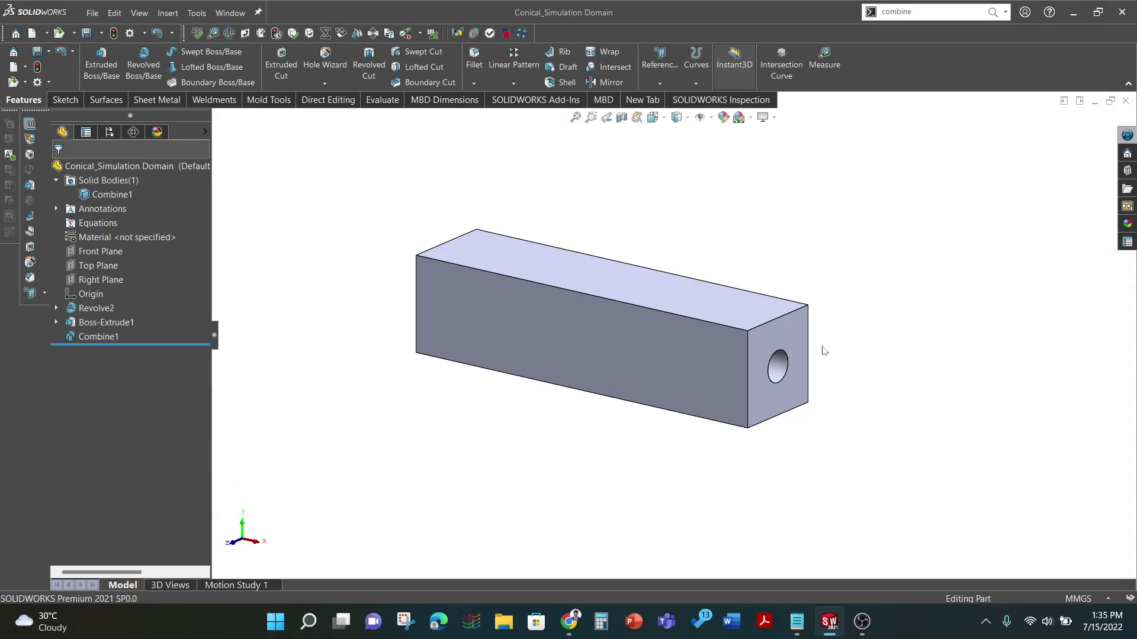
- Export the part in Parasolid format to the Nose Cone folder under the same file name
left_click(101, 33)
left_click(112, 64)
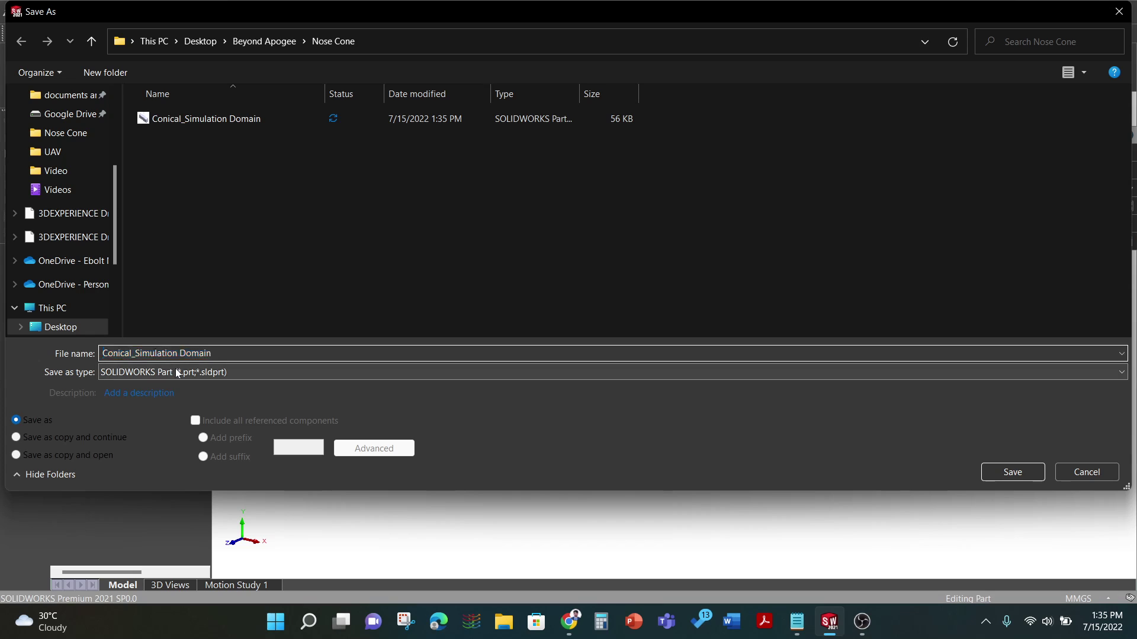
left_click(173, 372)
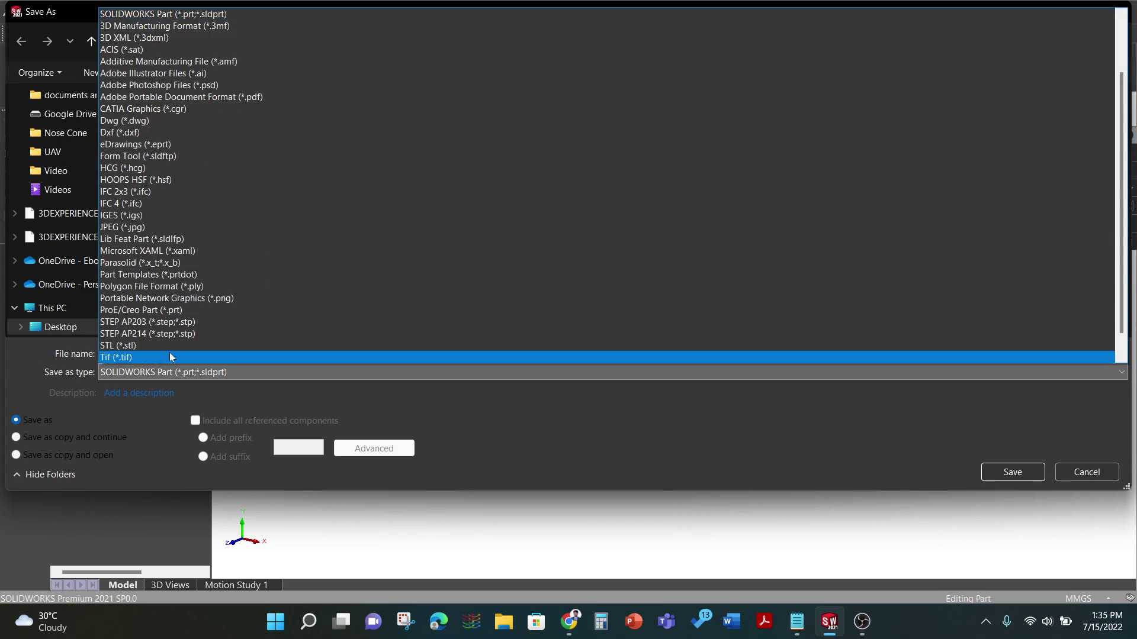
left_click(122, 263)
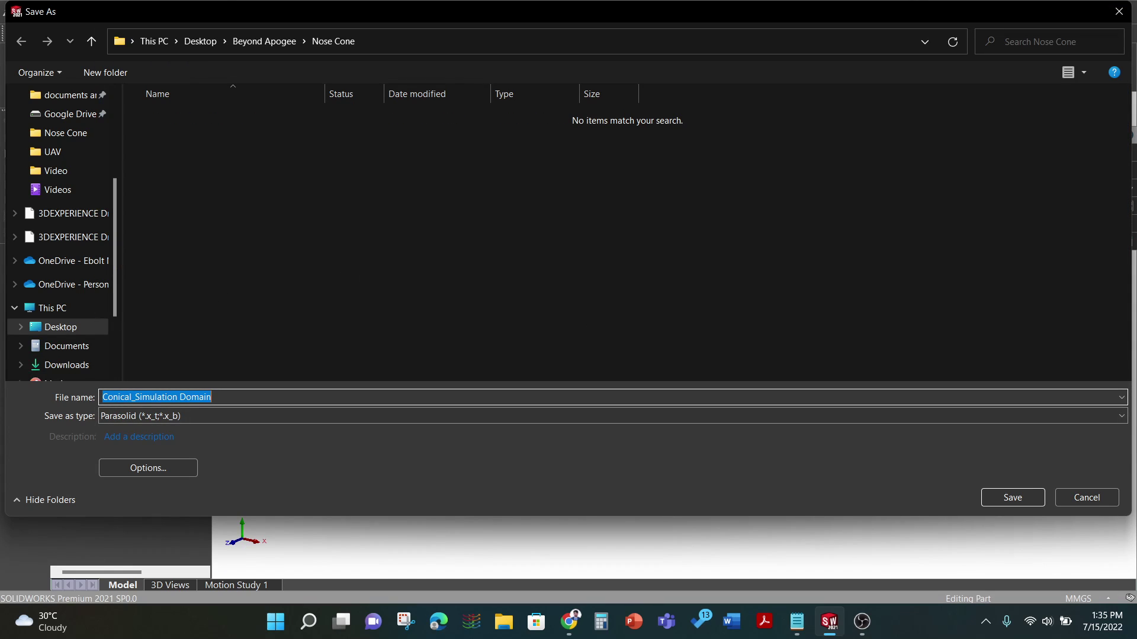
left_click(1017, 500)
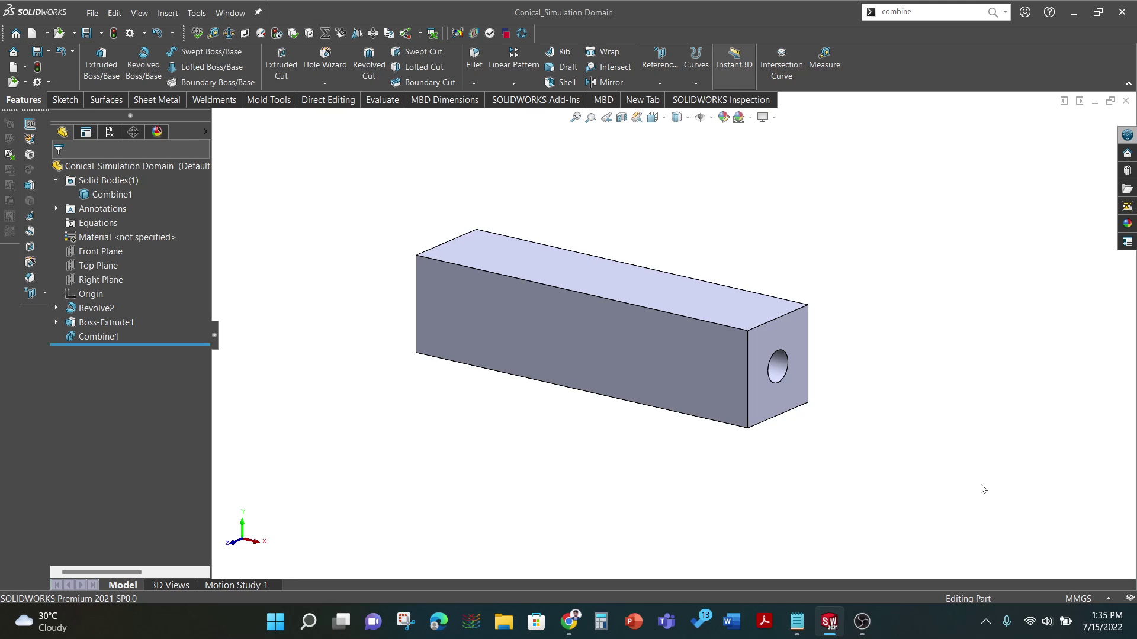
- Save the part as a copy named "Tangent Ogive_Simulation Domain", open the copy and close the original document
left_click(101, 33)
left_click(104, 64)
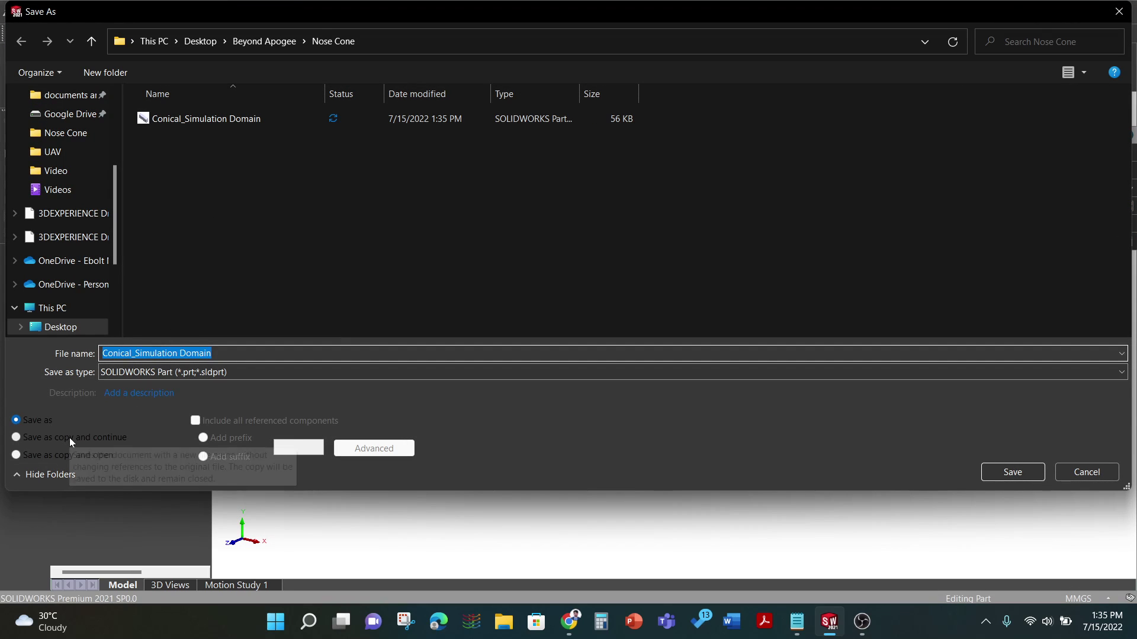
left_click(56, 455)
left_click(147, 354)
left_click(131, 354)
key("shift+Home")
type("Tangent Ogive")
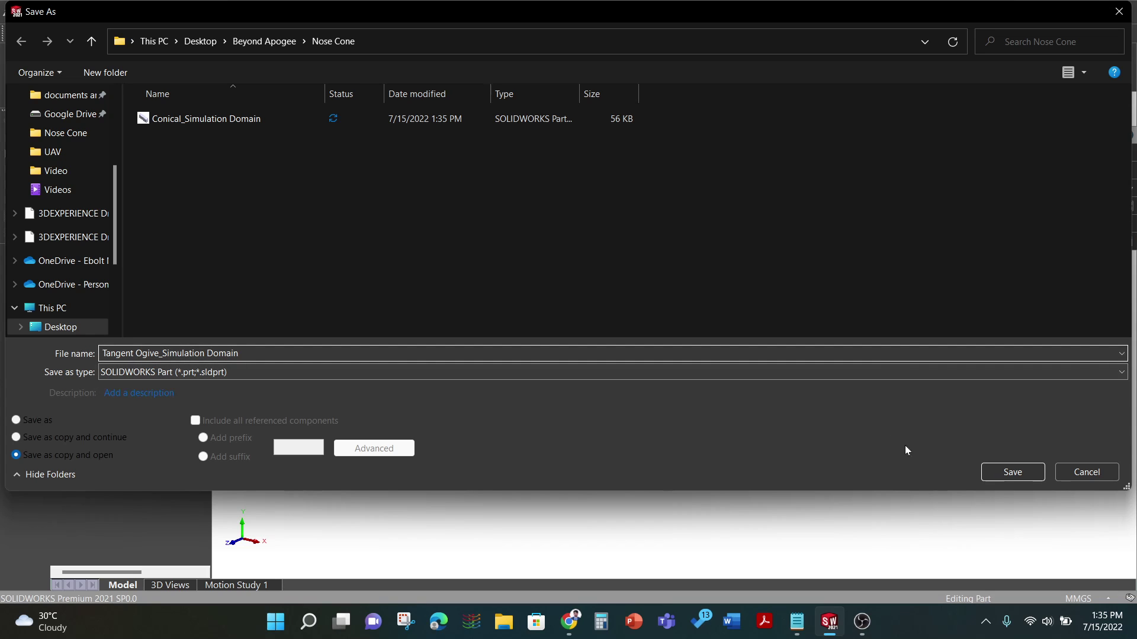
left_click(1013, 472)
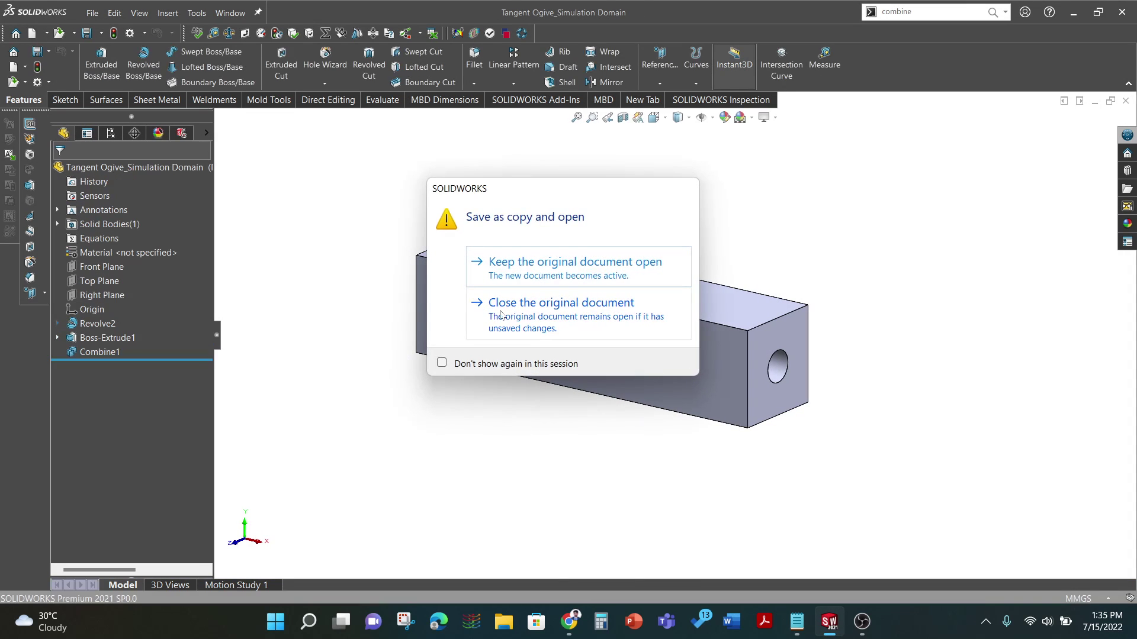
left_click(524, 318)
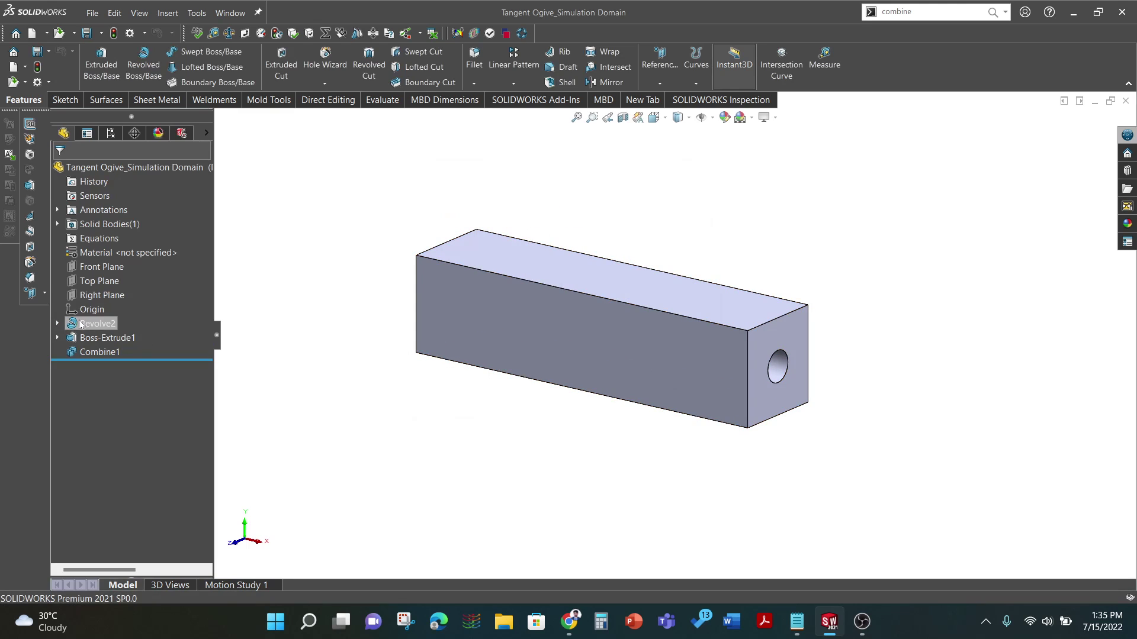
- Edit the revolve's sketch and convert the slanted nose line to construction geometry
left_click(57, 324)
left_click(105, 338)
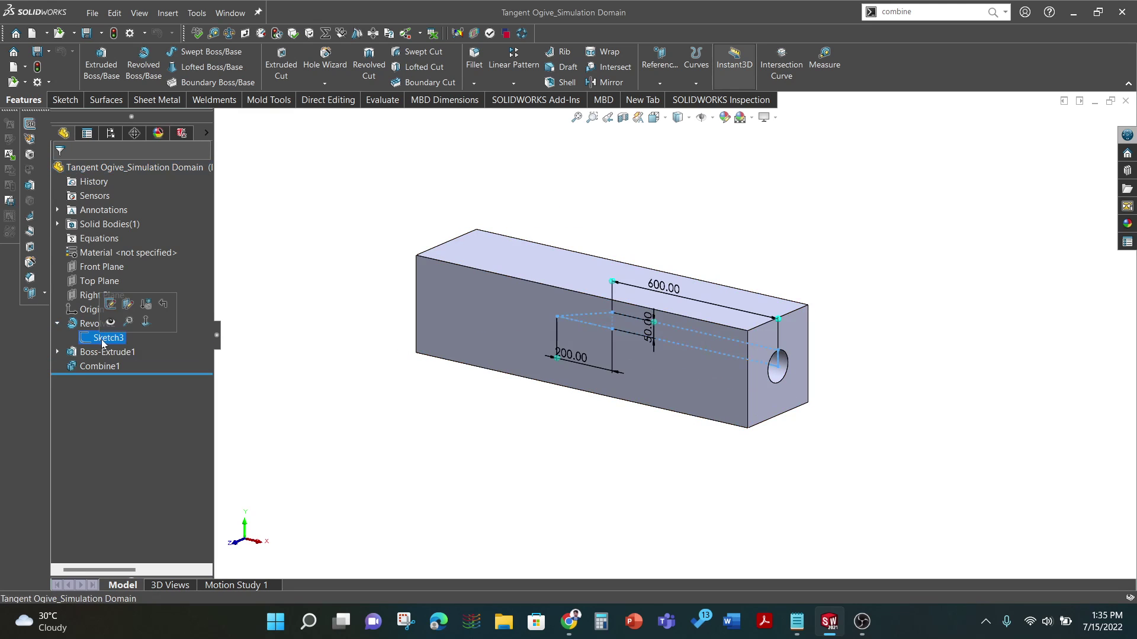
left_click(110, 304)
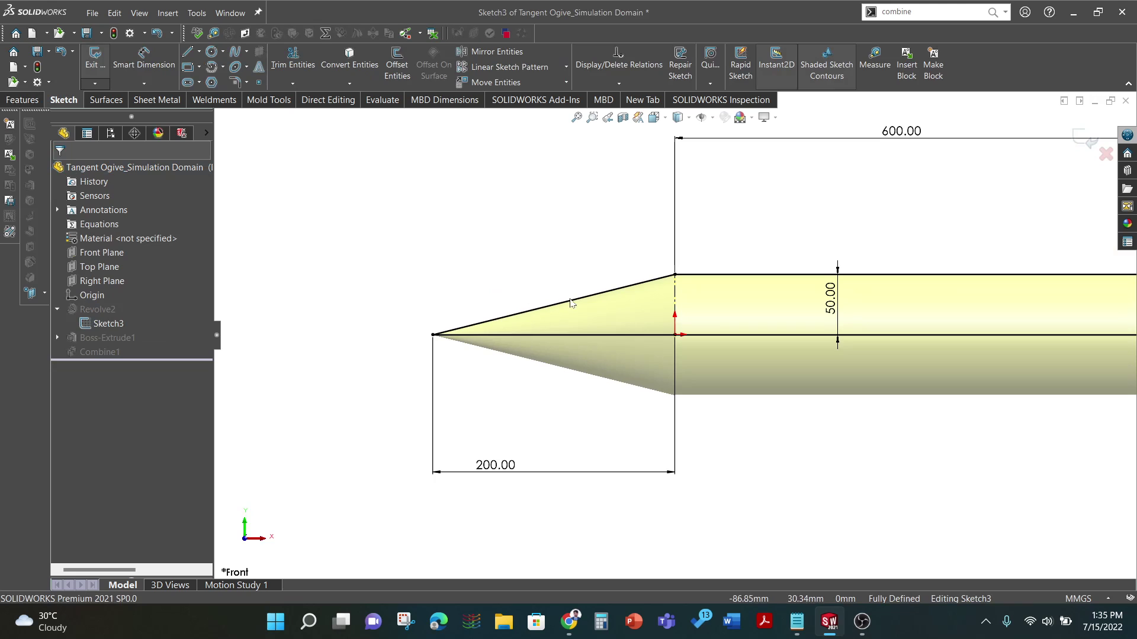
left_click(567, 301)
left_click(616, 266)
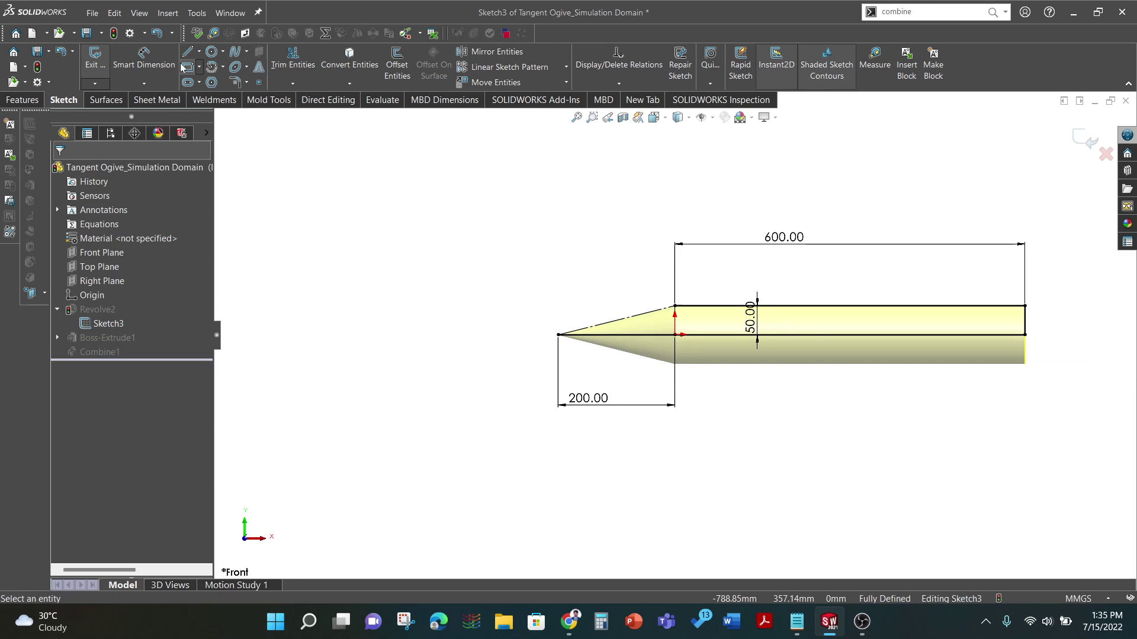
- Sketch a centerpoint arc of about 289 mm radius, centred vertically below the origin and starting at the nose tip
left_click(210, 67)
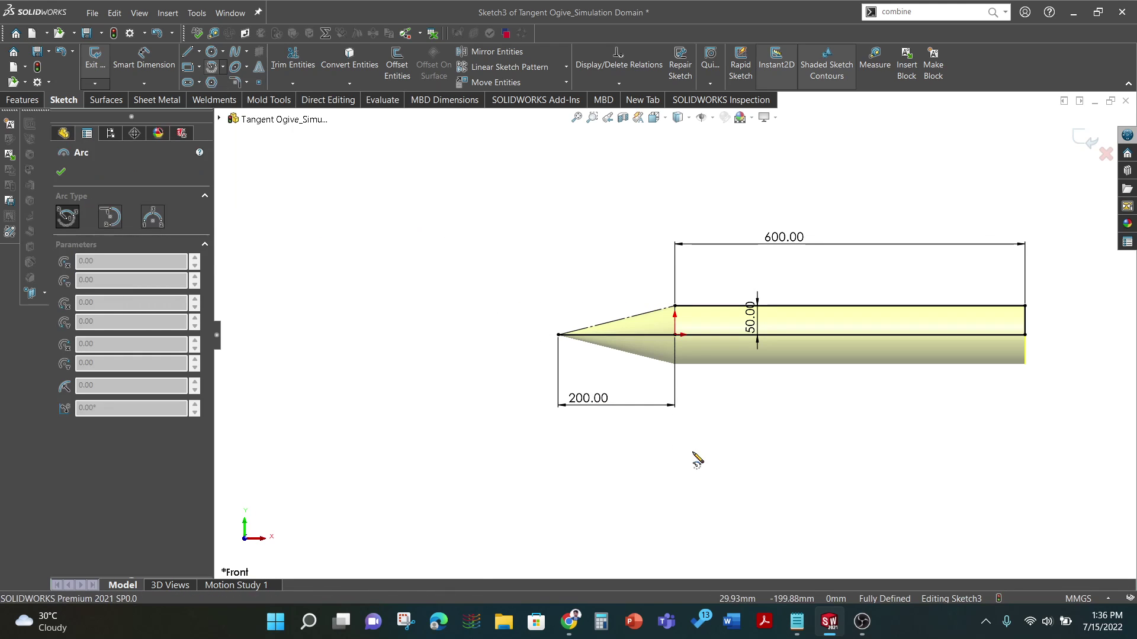
left_click(675, 456)
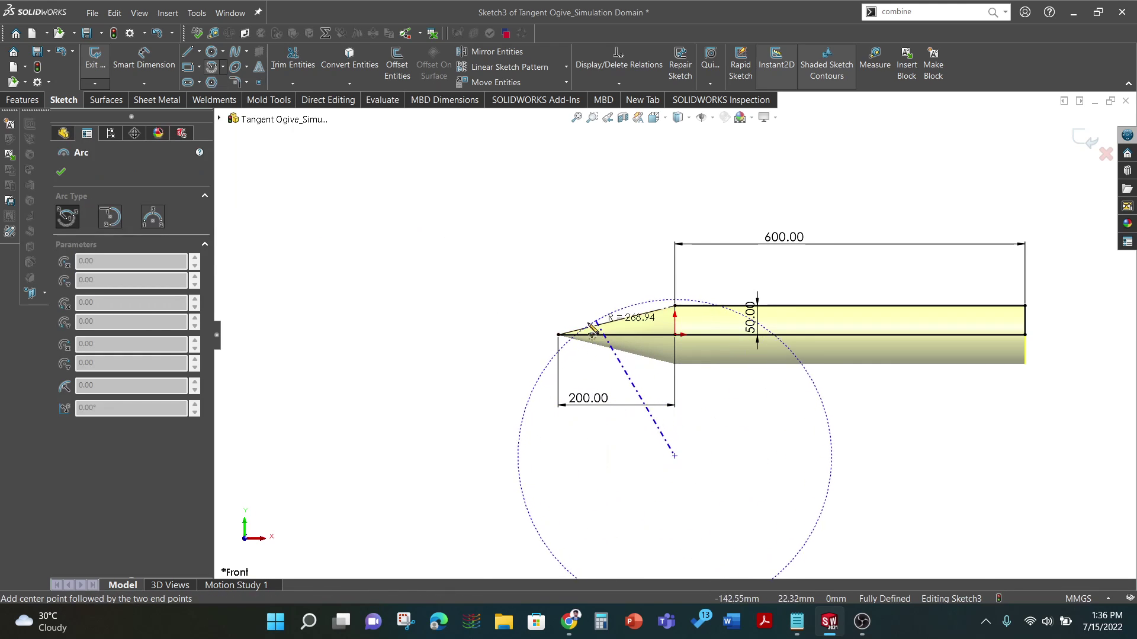
left_click(558, 335)
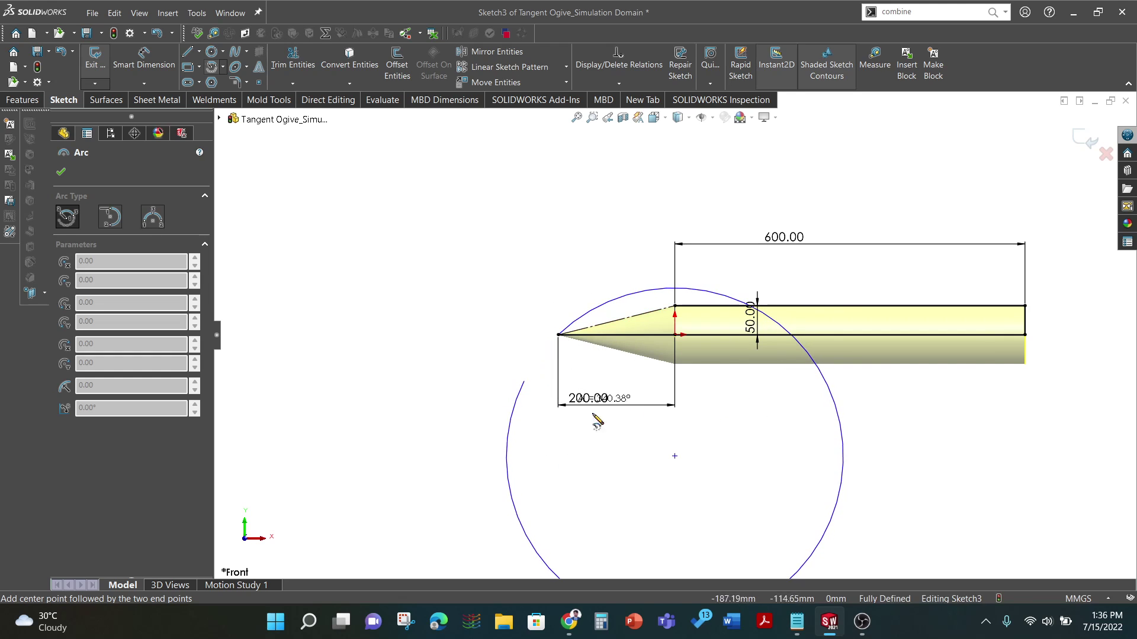
left_click(638, 293)
key("Escape")
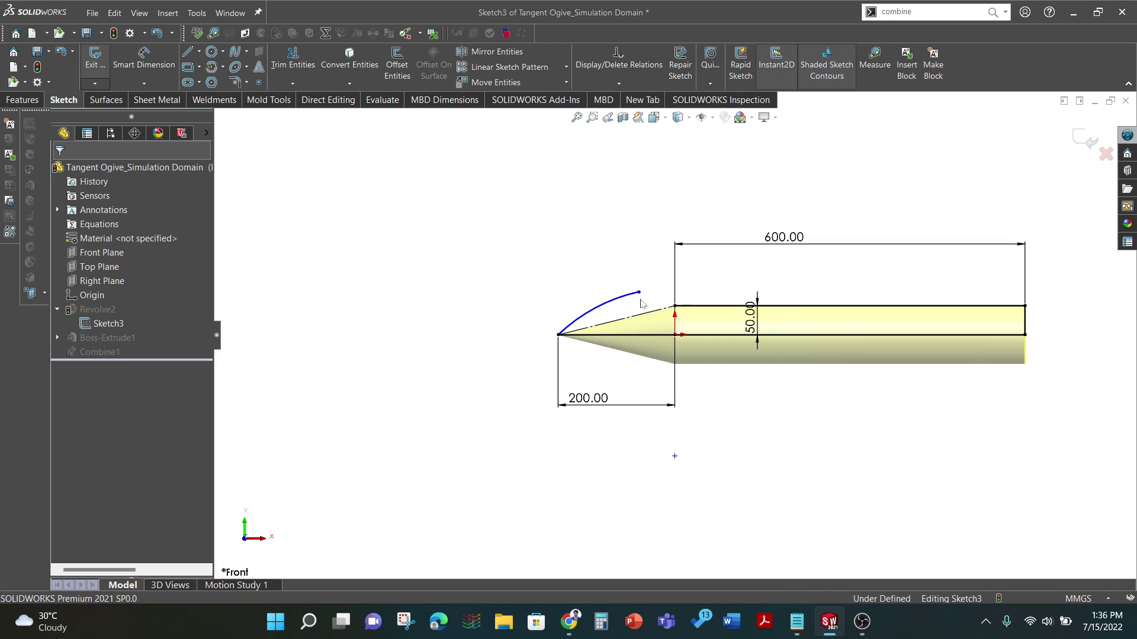
- Merge the arc's free endpoint with the front end of the body's upper line
left_click(639, 291)
left_click(675, 305, "ctrl")
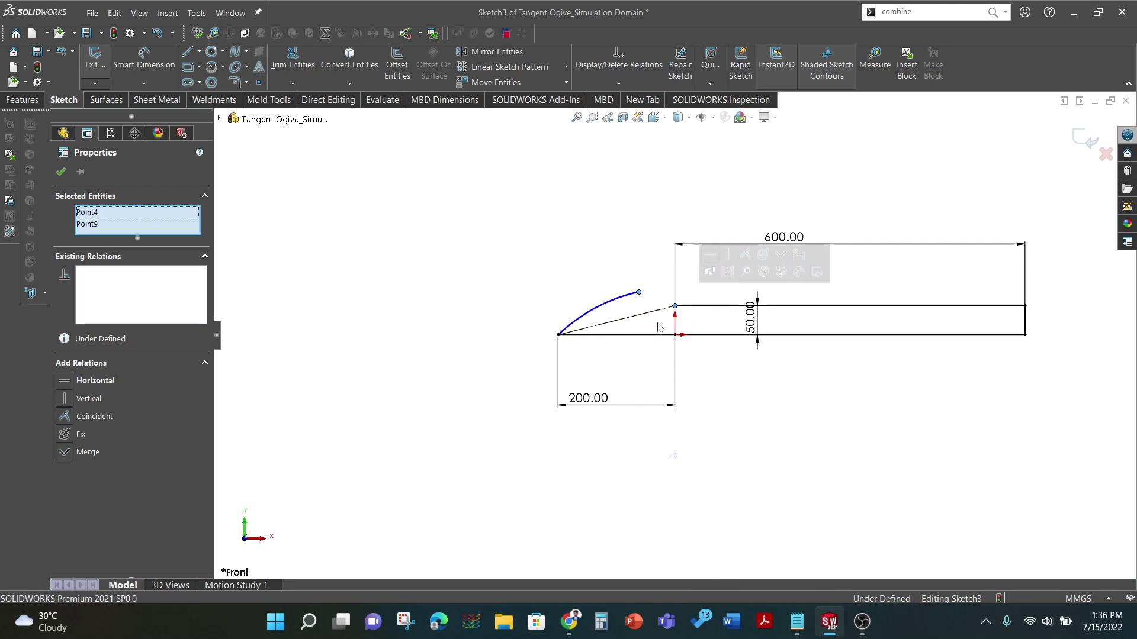
left_click(77, 452)
left_click(417, 481)
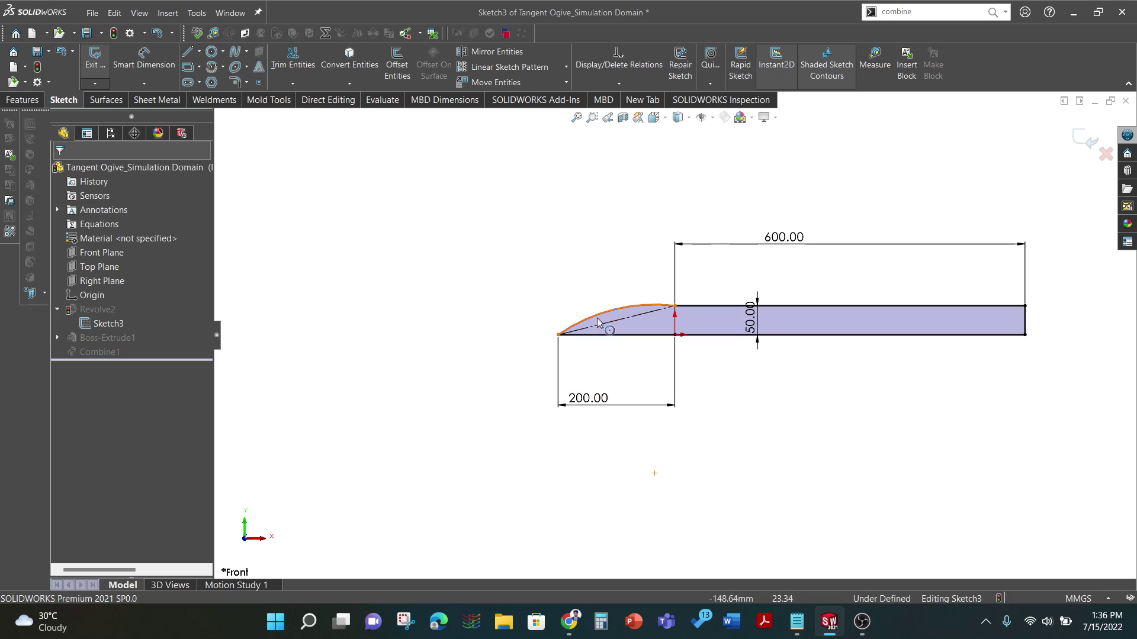
- Make the arc tangent to the body's upper line, then exit the sketch and continue the rebuild, ignoring the error
left_click(632, 308)
left_click(708, 306, "ctrl")
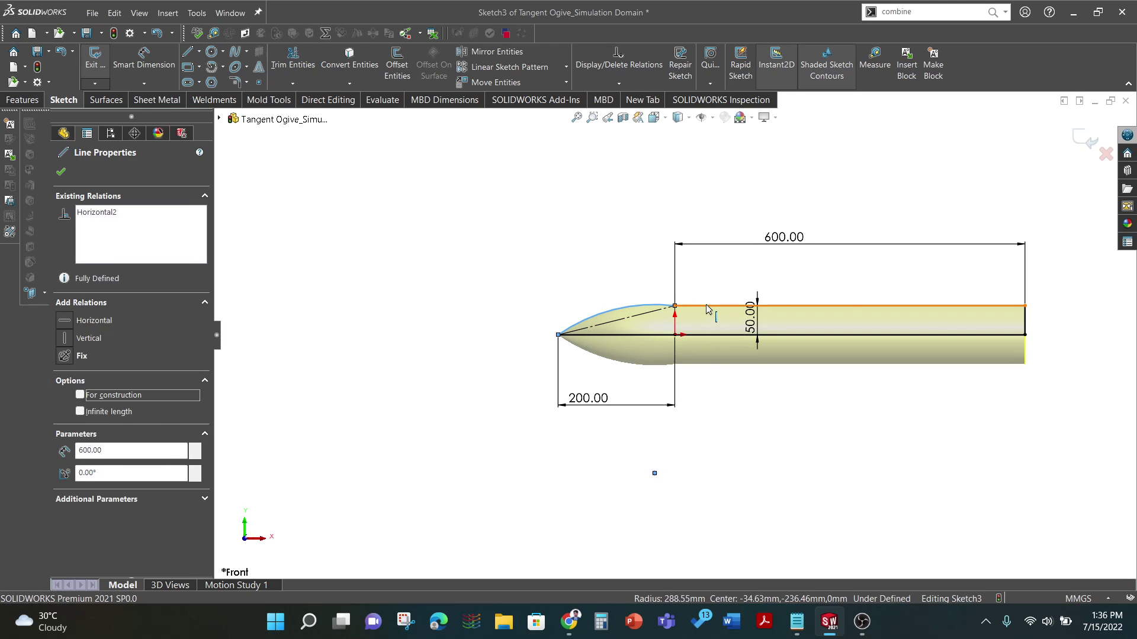
left_click(102, 386)
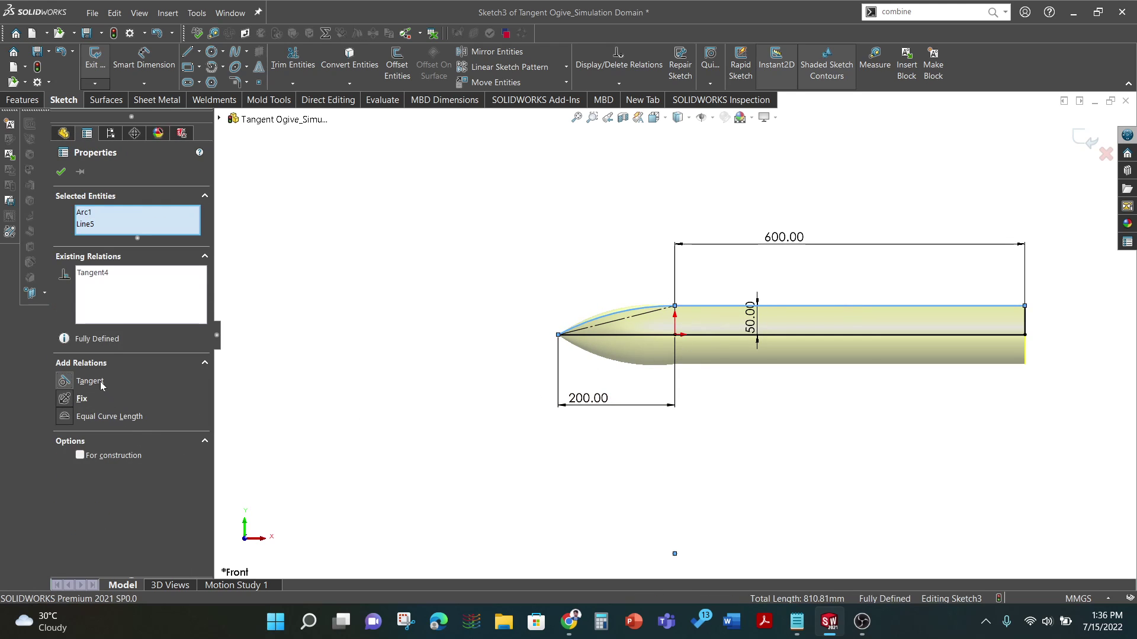
left_click(386, 388)
left_click(1089, 142)
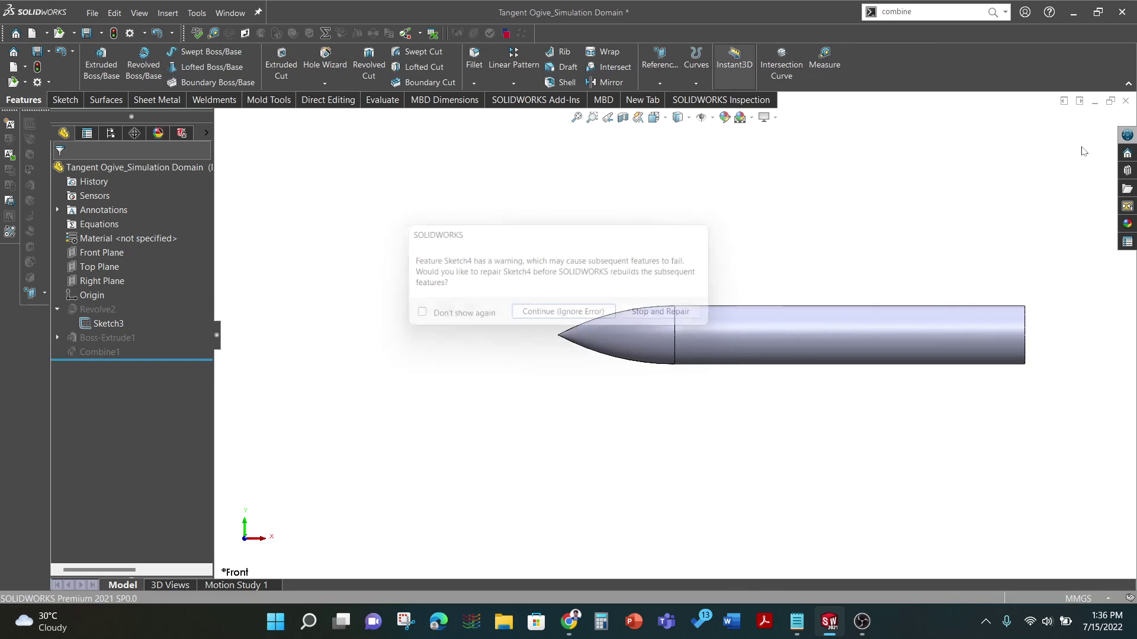
left_click(567, 318)
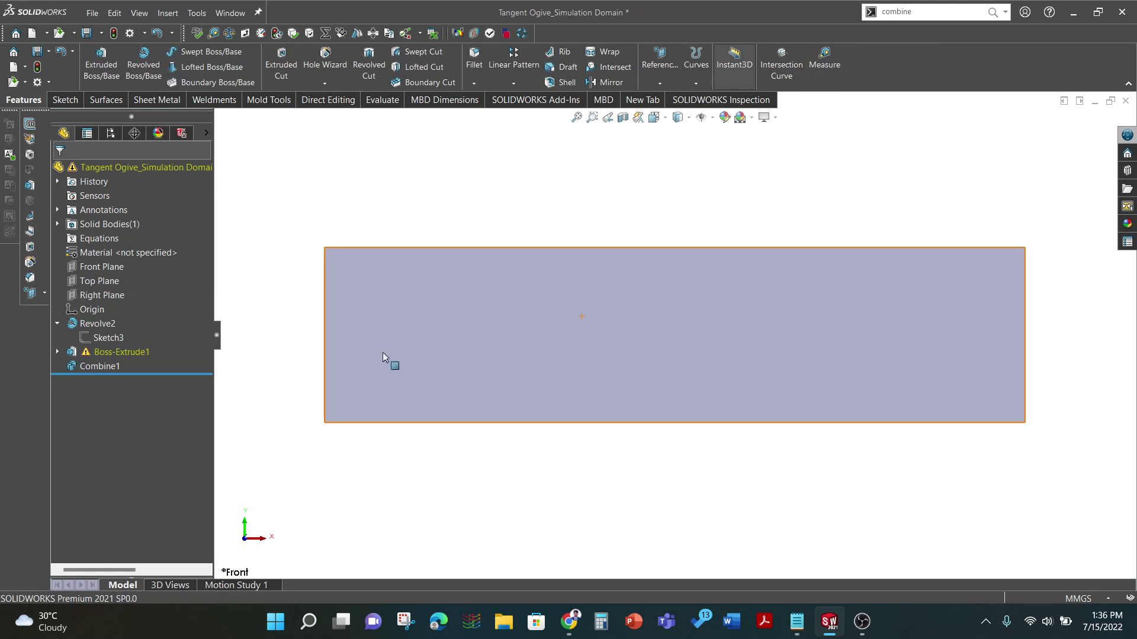
- Edit the extruded block's sketch and delete the broken 400 mm dimension ahead of the nose tip
left_click(57, 352)
left_click(101, 366)
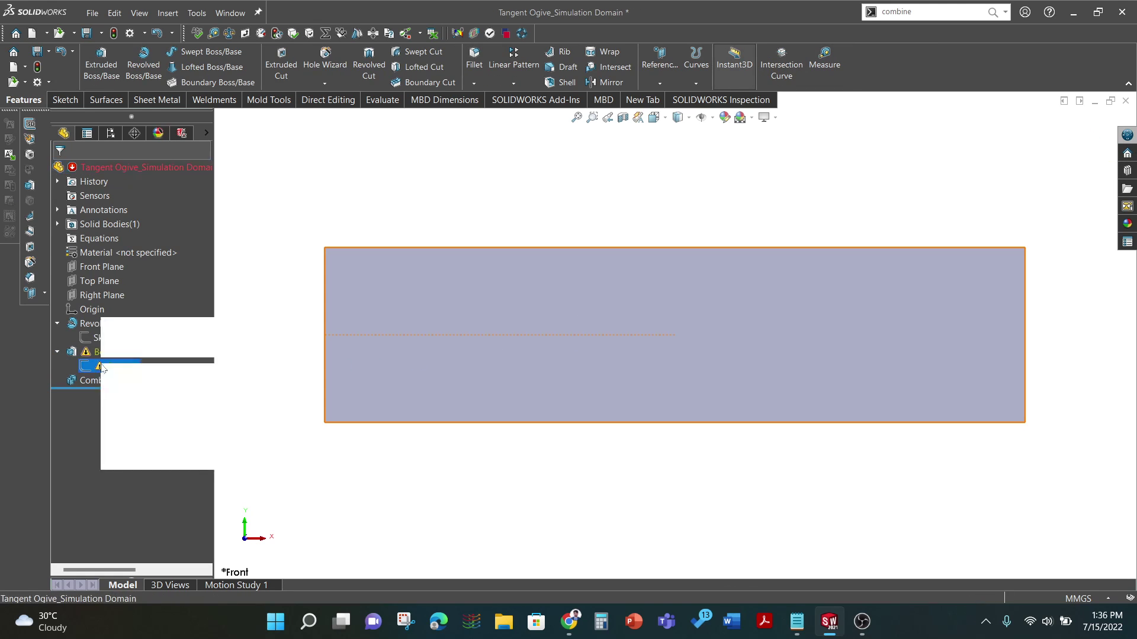
left_click(111, 334)
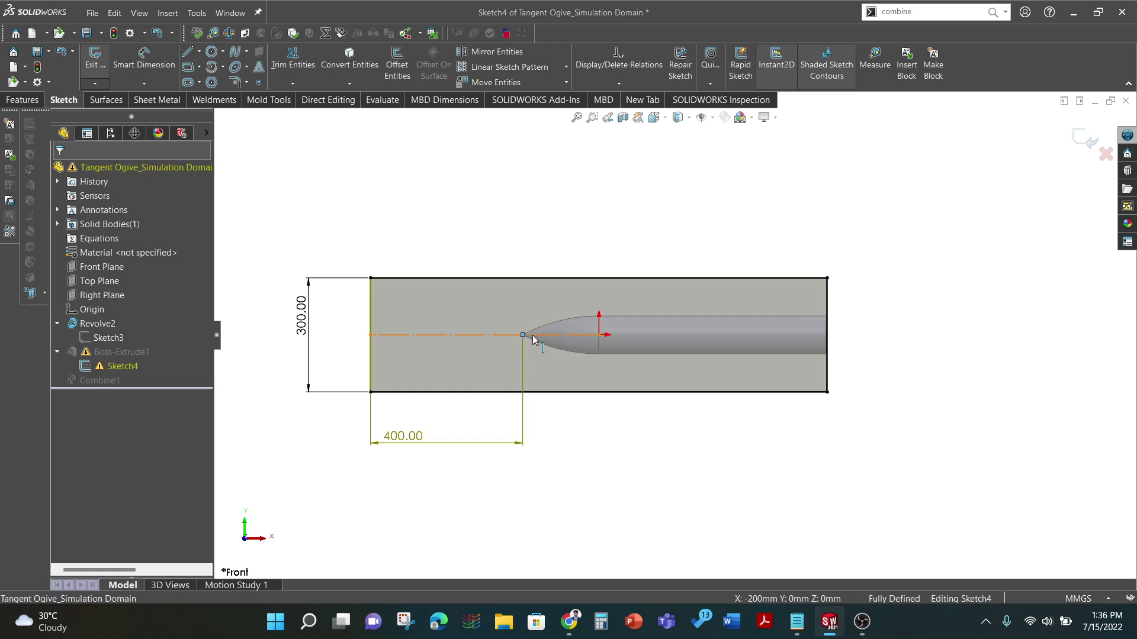
left_click(422, 450)
key("Delete")
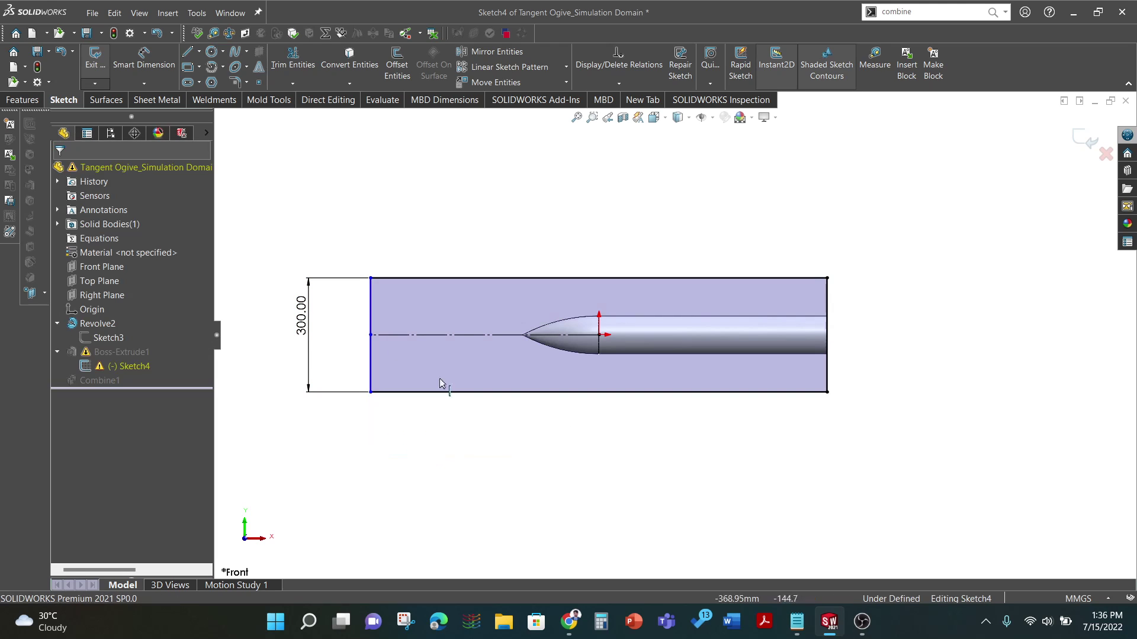
- Dimension the distance from the nose tip to the rectangle's front vertical side
left_click(143, 59)
left_click(523, 336)
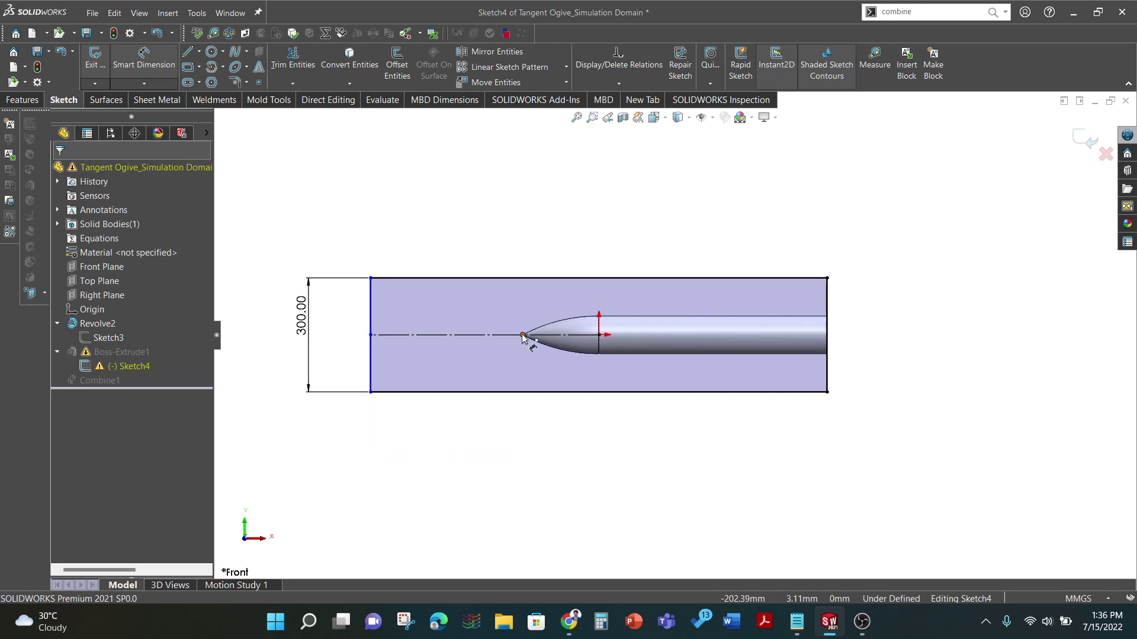
left_click(371, 355)
left_click(415, 462)
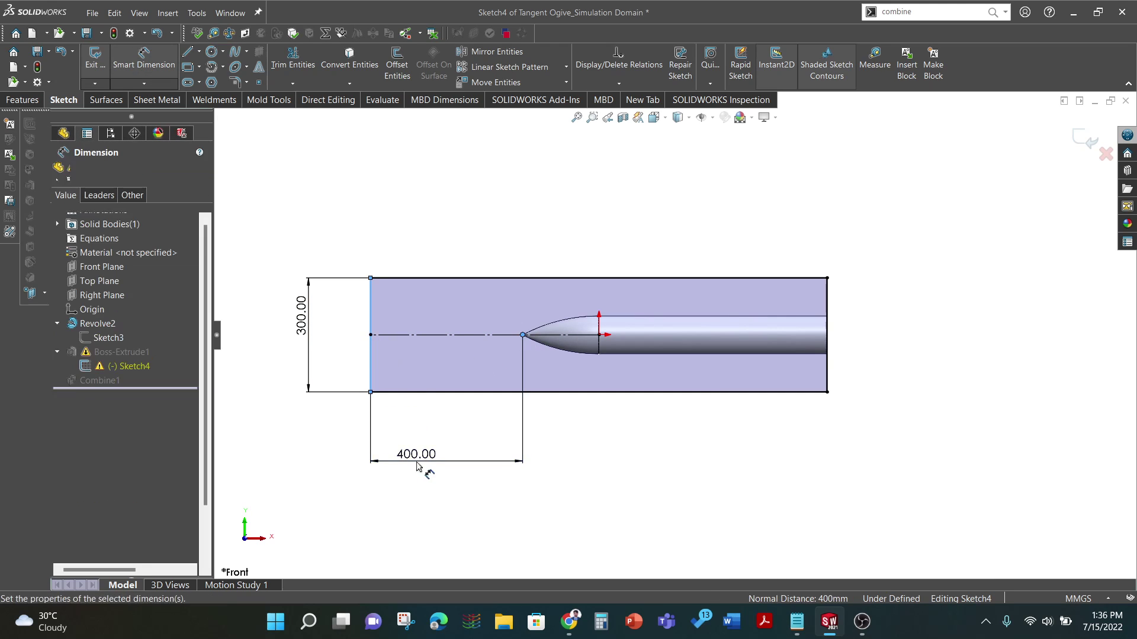
- Confirm the 400 mm distance ahead of the nose tip and exit the block's sketch to rebuild the part
key("Return")
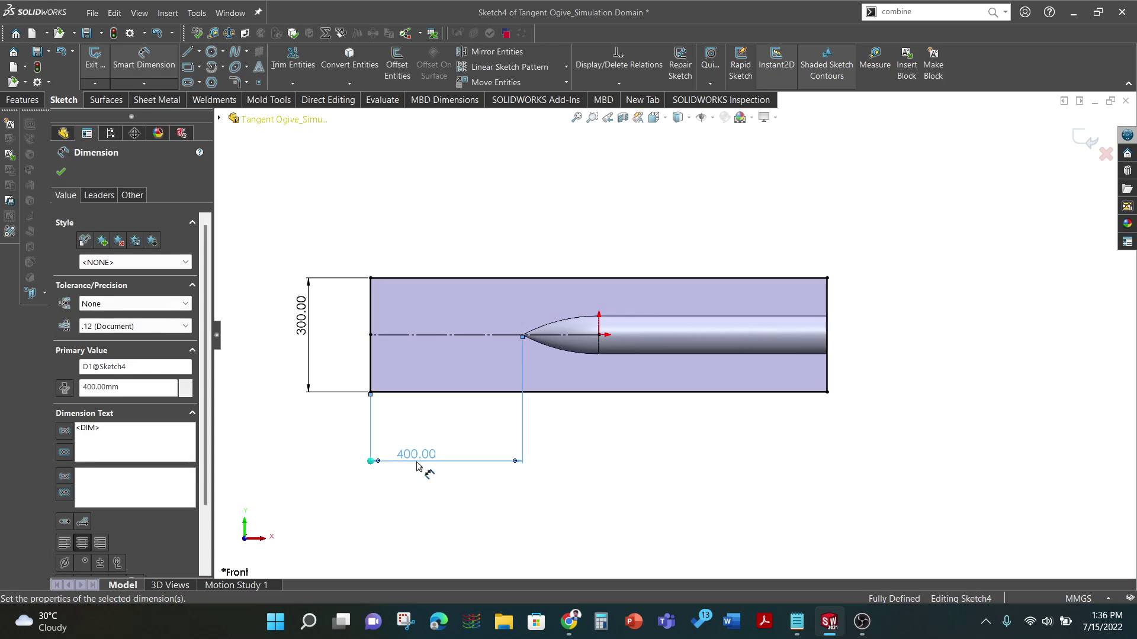
left_click(1086, 141)
mouse_move(922, 300)
middle_mouse_down()
mouse_move(827, 308)
mouse_move(800, 294)
mouse_move(820, 300)
mouse_move(794, 304)
mouse_move(838, 320)
middle_mouse_up()
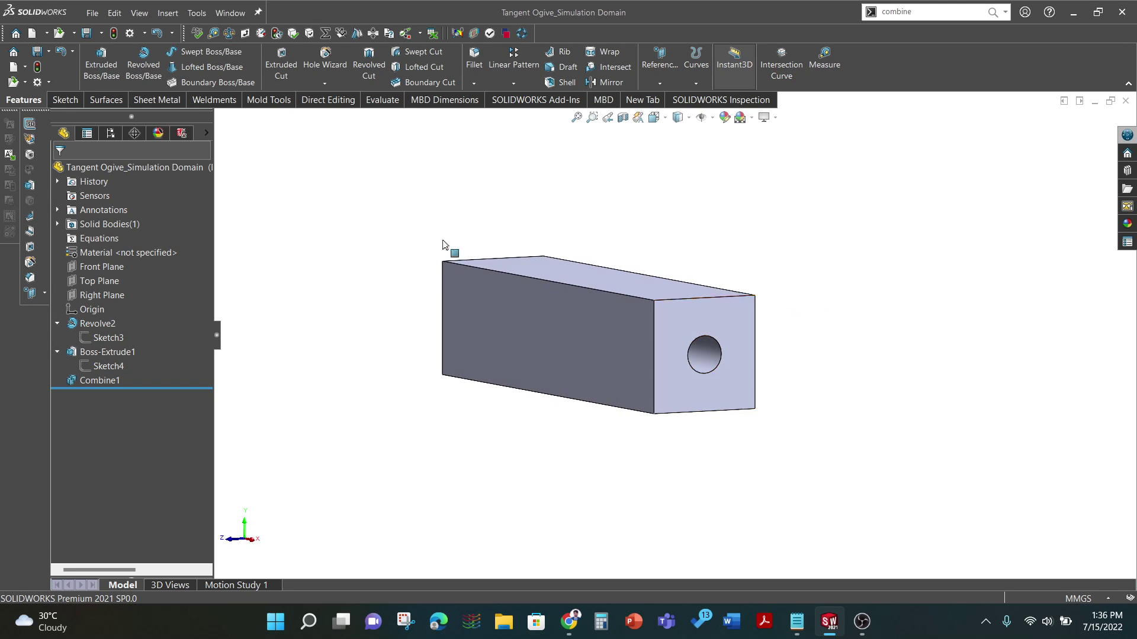
- Save a Parasolid (*.x_t) copy of the part as Tangent Ogive_Simulation Domain in the Nose Cone folder
left_click(101, 33)
left_click(116, 61)
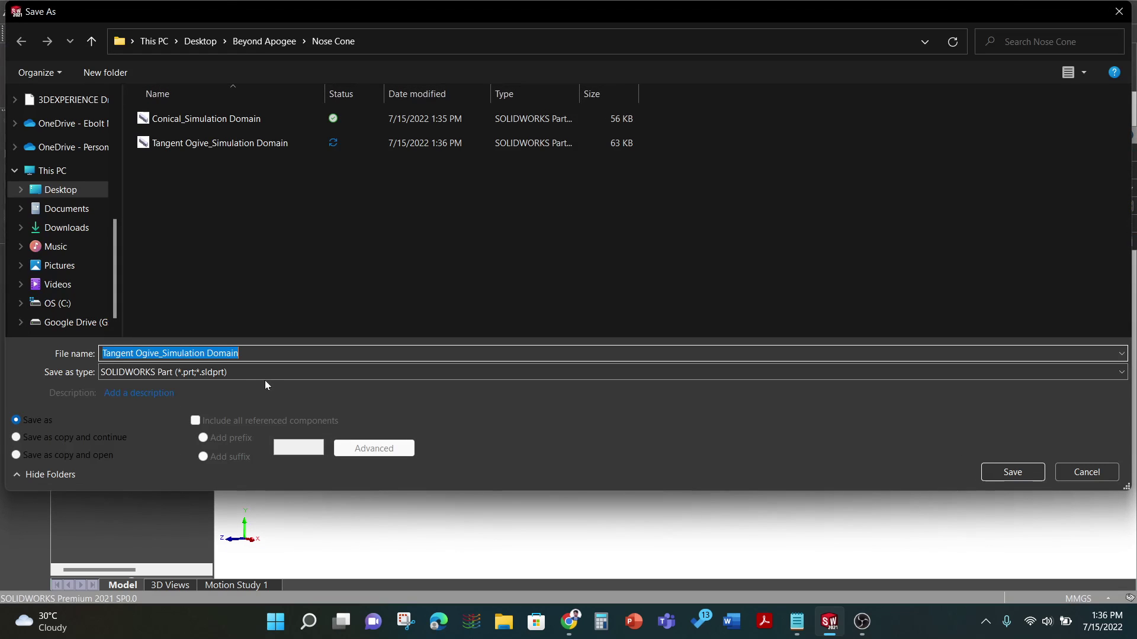
left_click(264, 379)
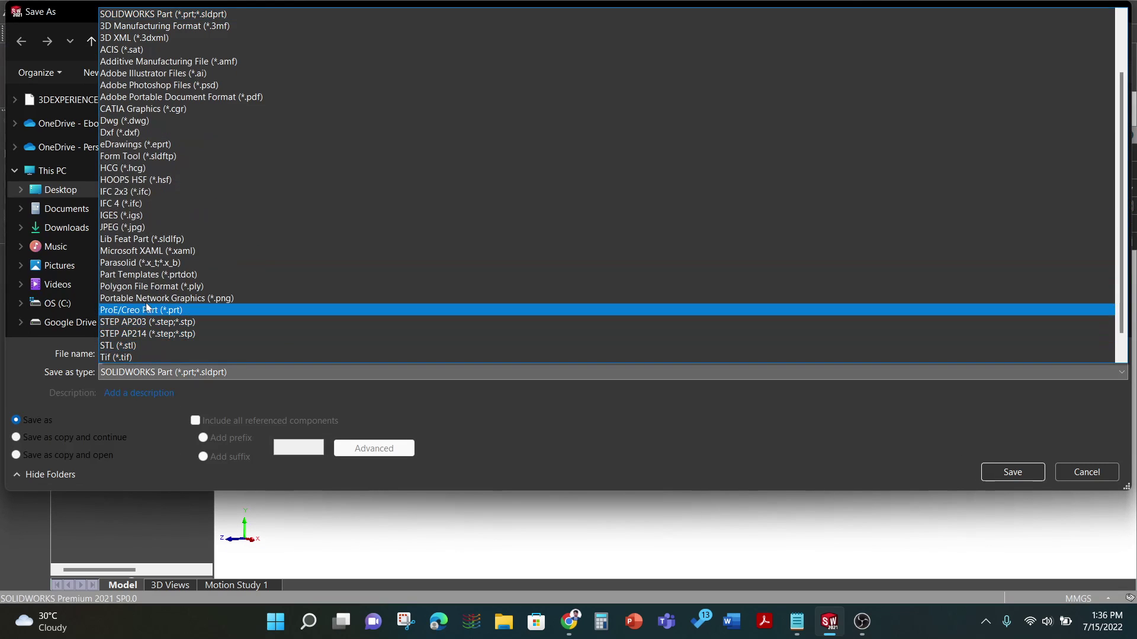
left_click(154, 266)
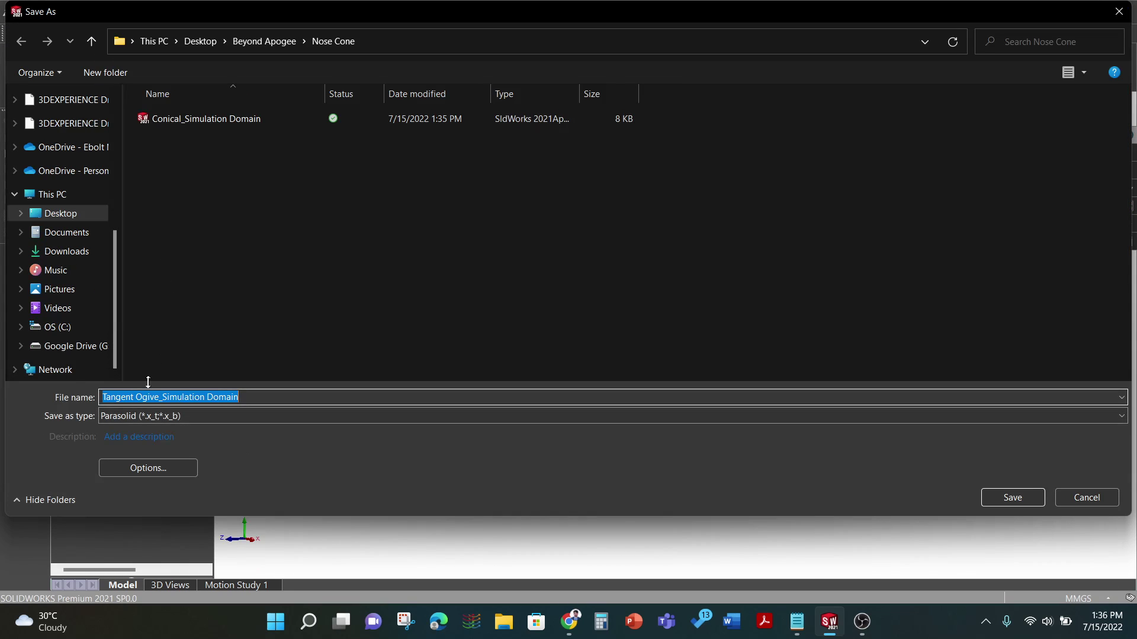
left_click(1003, 497)
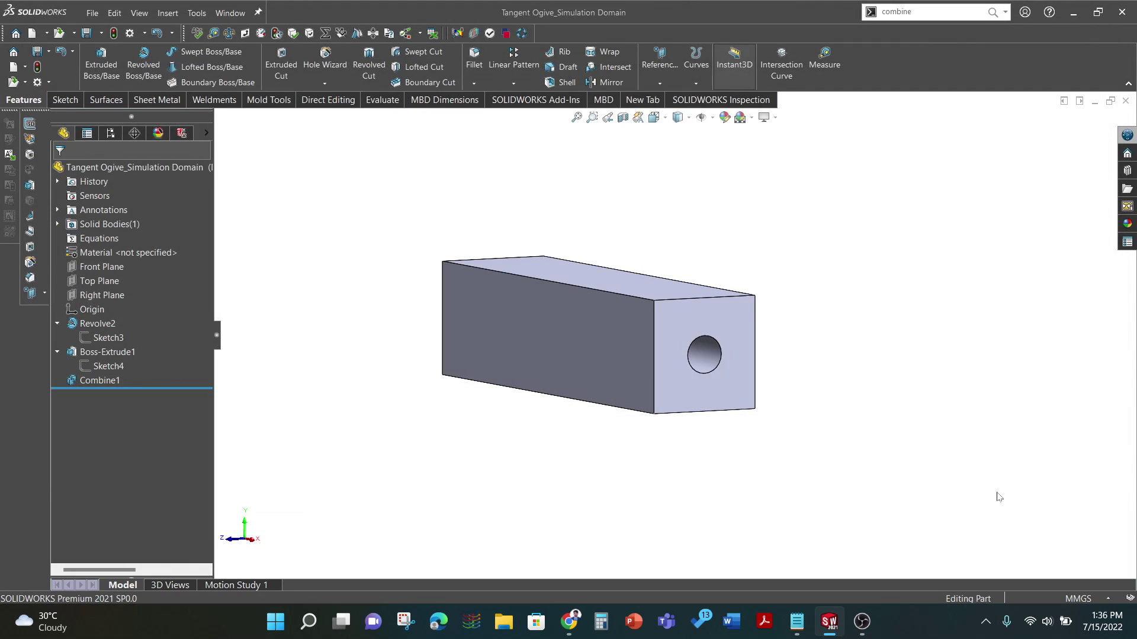